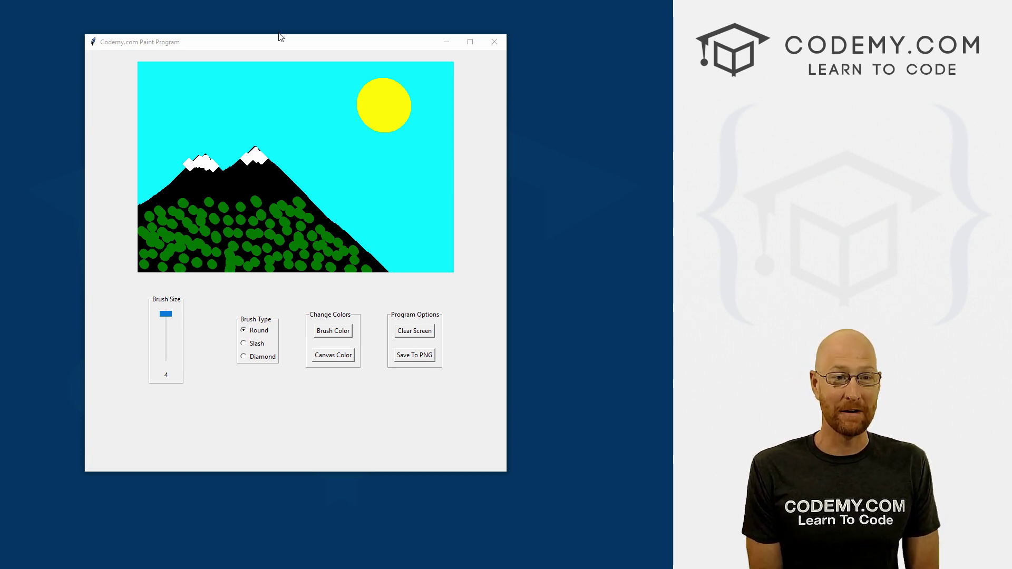
Step: Move the paint window up and to the left on the screen
{"action": "left_click", "coordinate": [279, 50]}
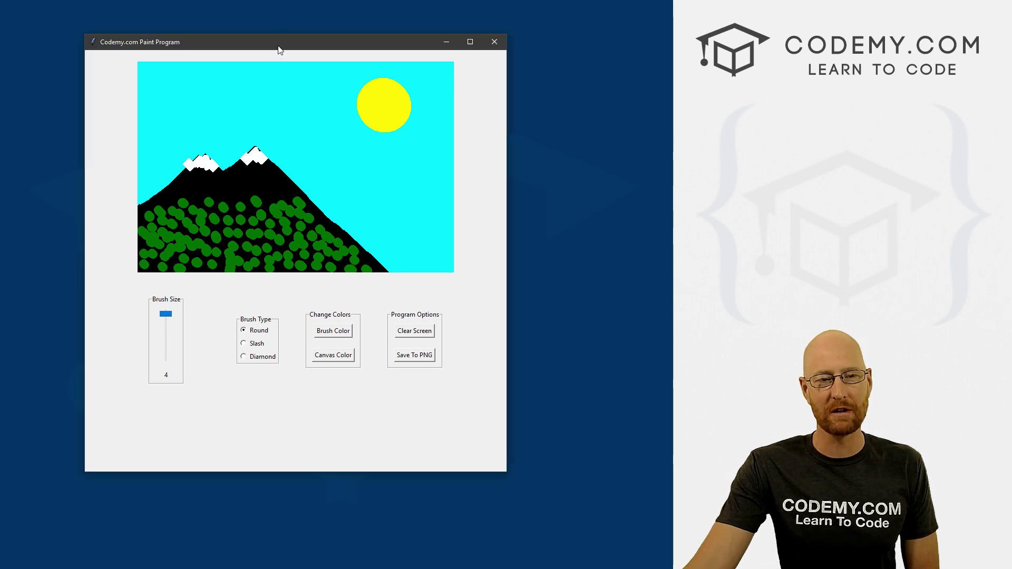
{"action": "left_click_drag", "start_coordinate": [279, 50], "coordinate": [260, 33]}
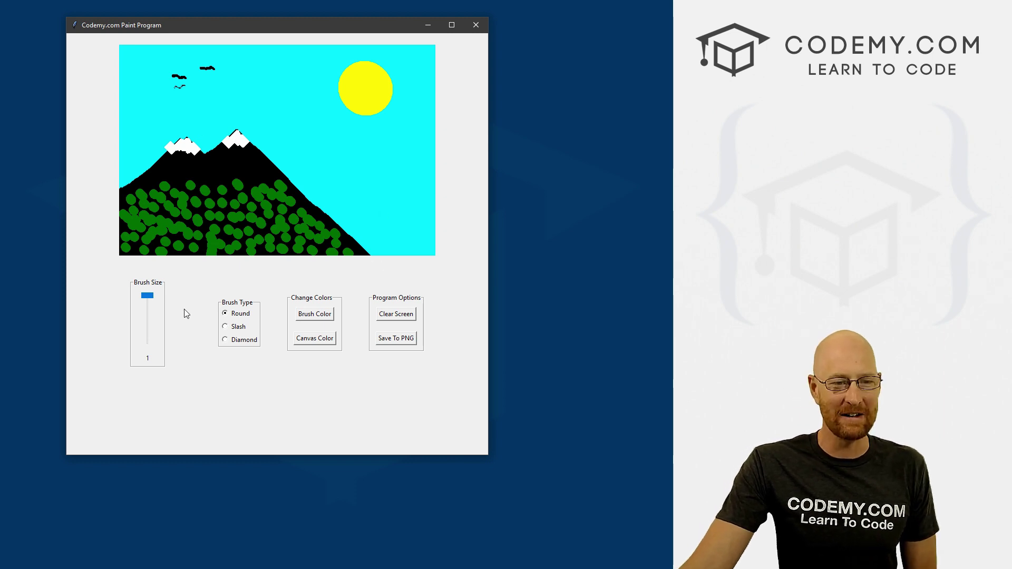
Step: Paint a thick dark brown tree trunk down to the bottom of the canvas
{"action": "left_click_drag", "start_coordinate": [147, 297], "coordinate": [155, 340]}
{"action": "left_click", "coordinate": [315, 314]}
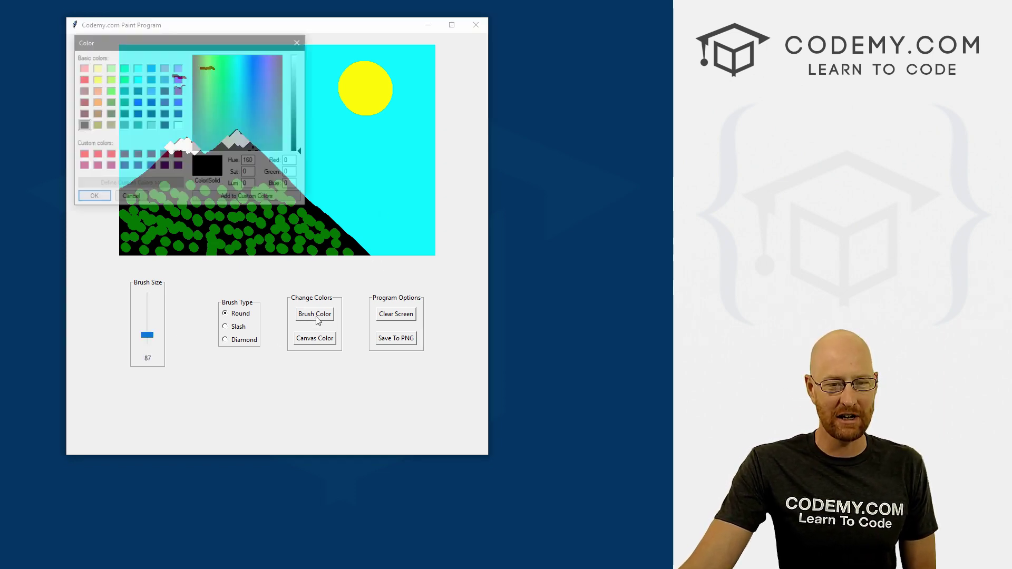
{"action": "left_click", "coordinate": [83, 115]}
{"action": "left_click", "coordinate": [91, 198]}
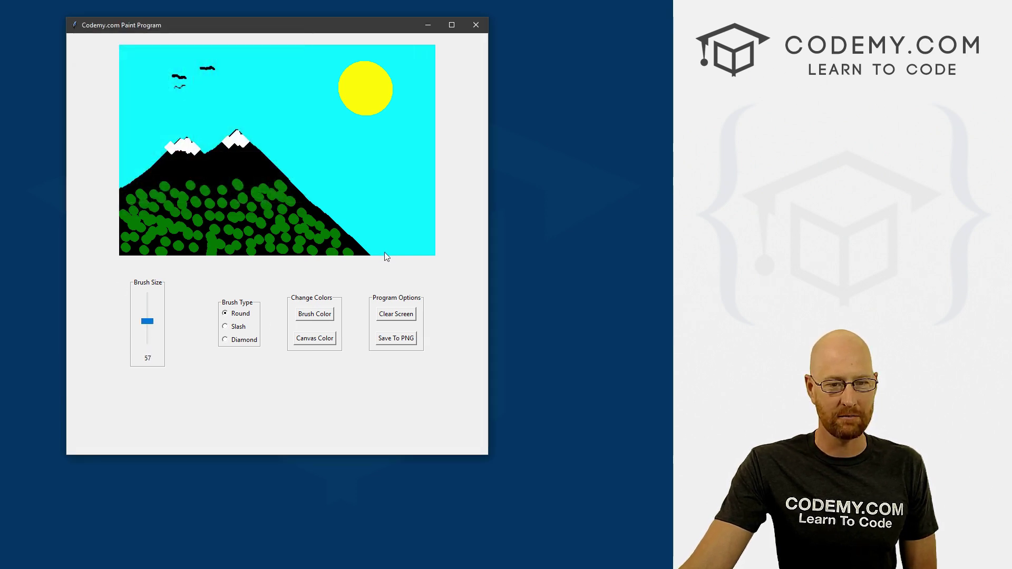
{"action": "left_click_drag", "start_coordinate": [384, 160], "coordinate": [385, 258]}
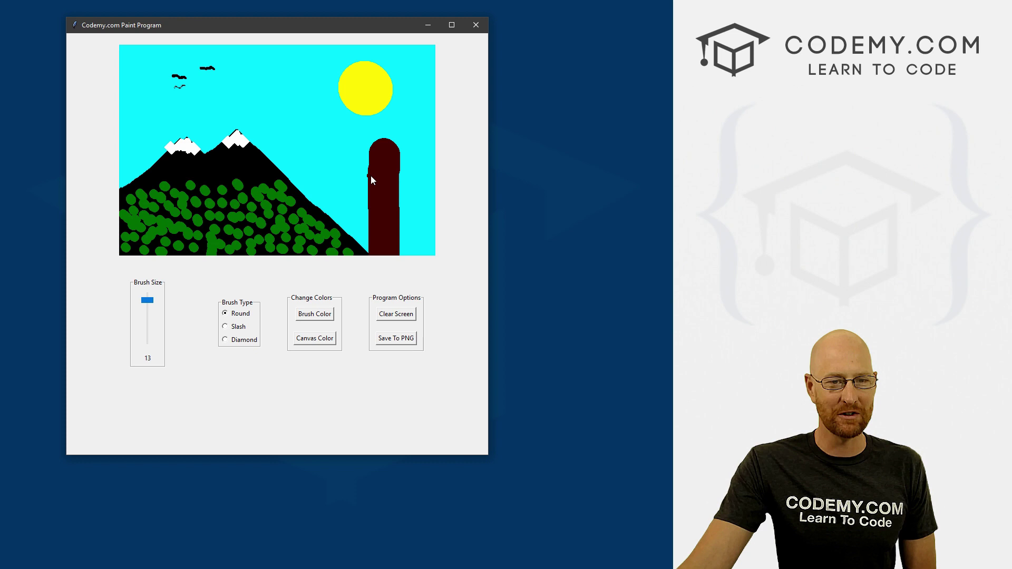
Step: Add curving branches on both sides of the trunk and extend it upward
{"action": "mouse_move", "coordinate": [328, 162]}
{"action": "left_mouse_down"}
{"action": "mouse_move", "coordinate": [364, 182]}
{"action": "mouse_move", "coordinate": [427, 153]}
{"action": "left_mouse_up"}
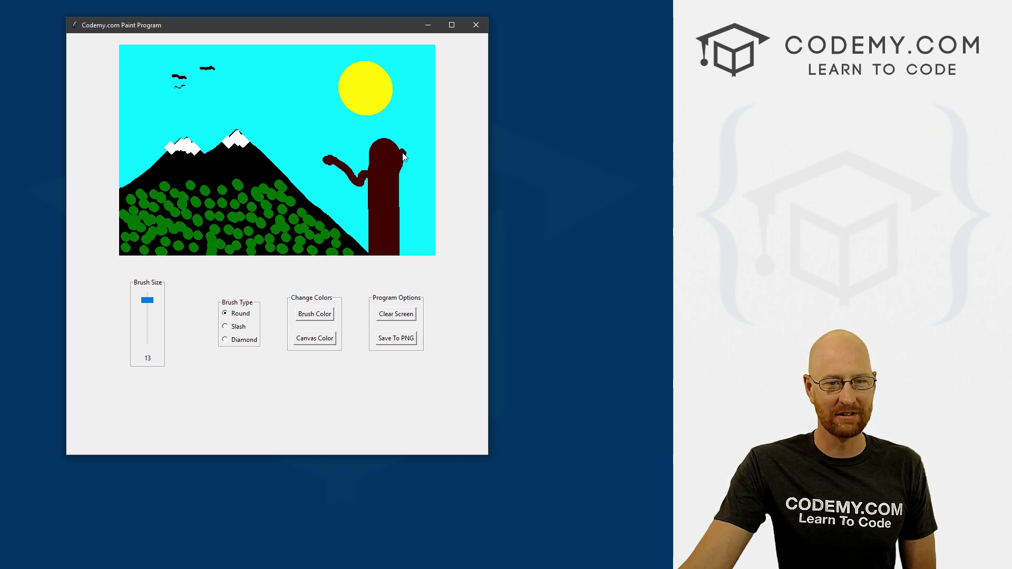
{"action": "mouse_move", "coordinate": [399, 198]}
{"action": "left_mouse_down"}
{"action": "mouse_move", "coordinate": [418, 204]}
{"action": "mouse_move", "coordinate": [349, 209]}
{"action": "left_mouse_up"}
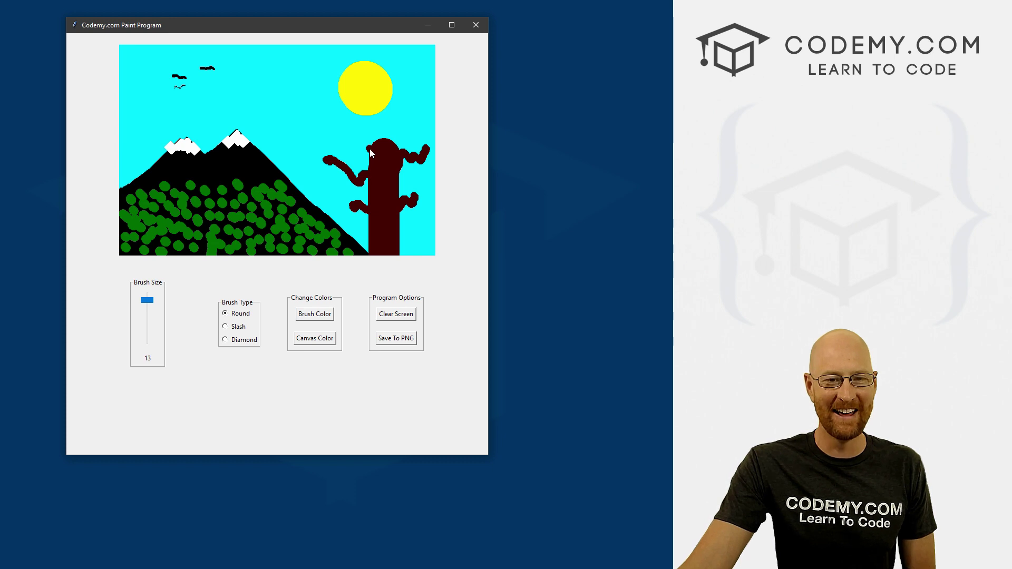
{"action": "left_click_drag", "start_coordinate": [378, 159], "coordinate": [358, 150]}
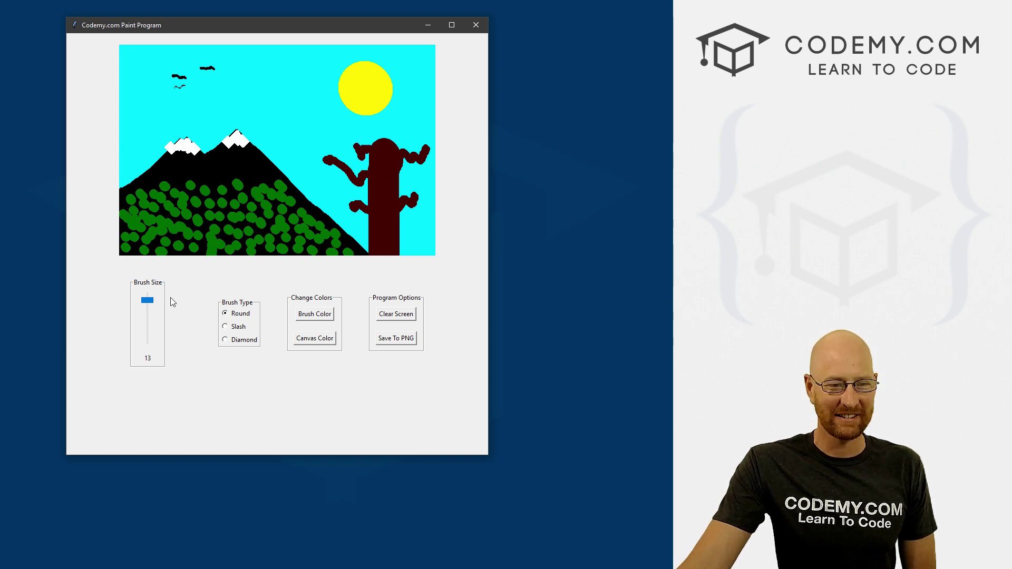
{"action": "left_click_drag", "start_coordinate": [148, 301], "coordinate": [149, 305]}
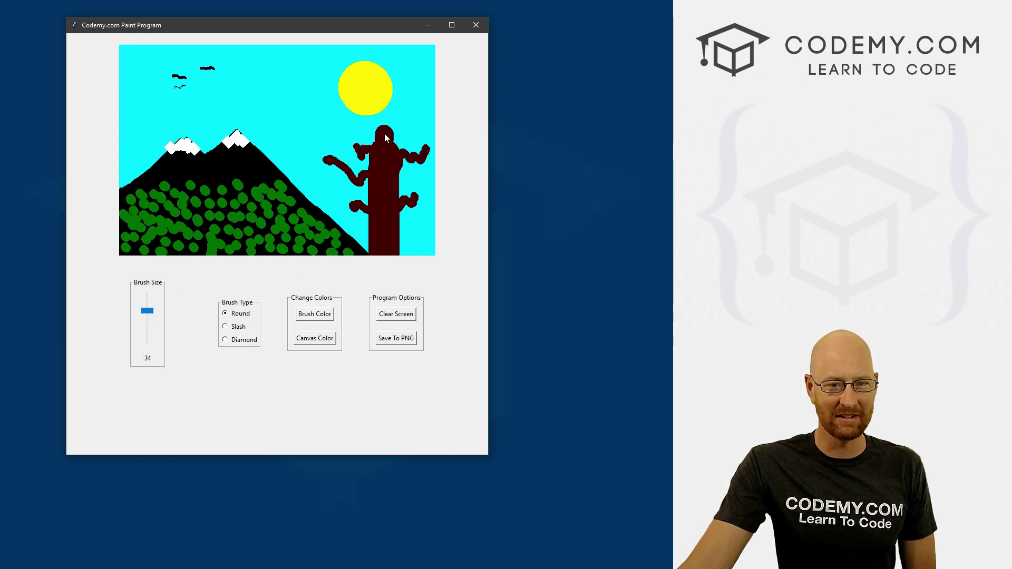
{"action": "left_click_drag", "start_coordinate": [385, 137], "coordinate": [387, 117]}
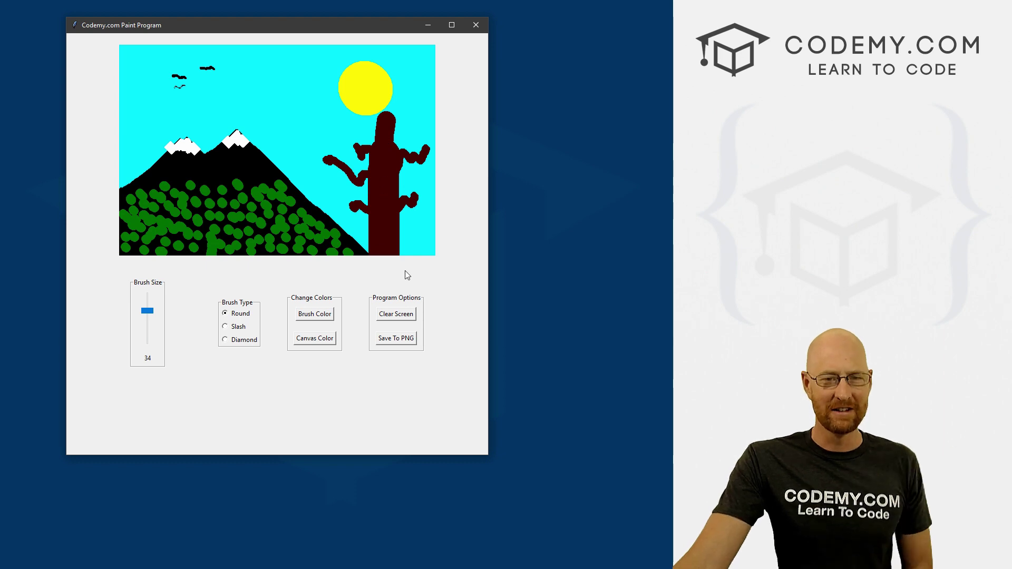
Step: Switch the brush colour to green and paint leafy foliage over the tree top
{"action": "left_click", "coordinate": [315, 314]}
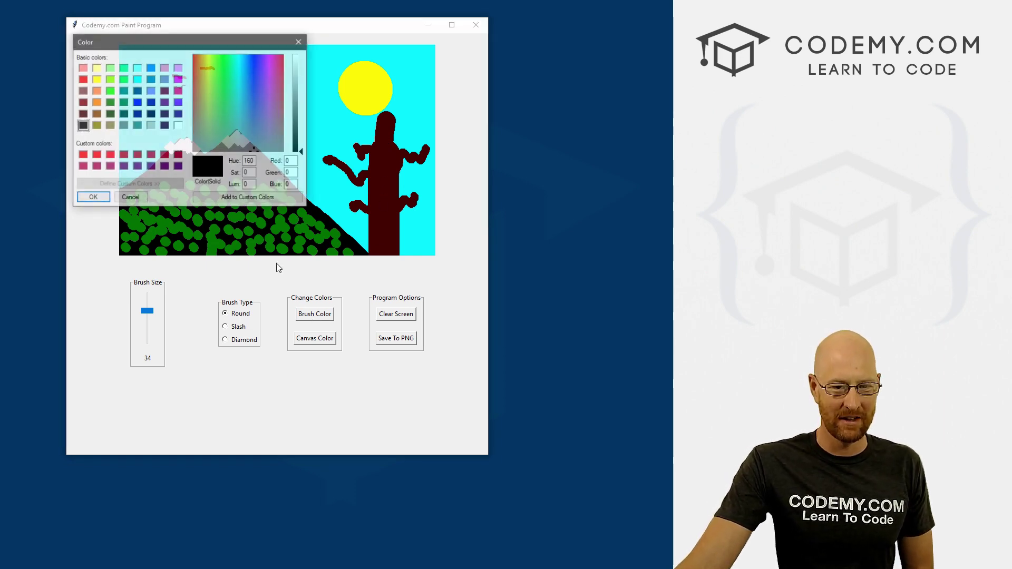
{"action": "left_click", "coordinate": [110, 101]}
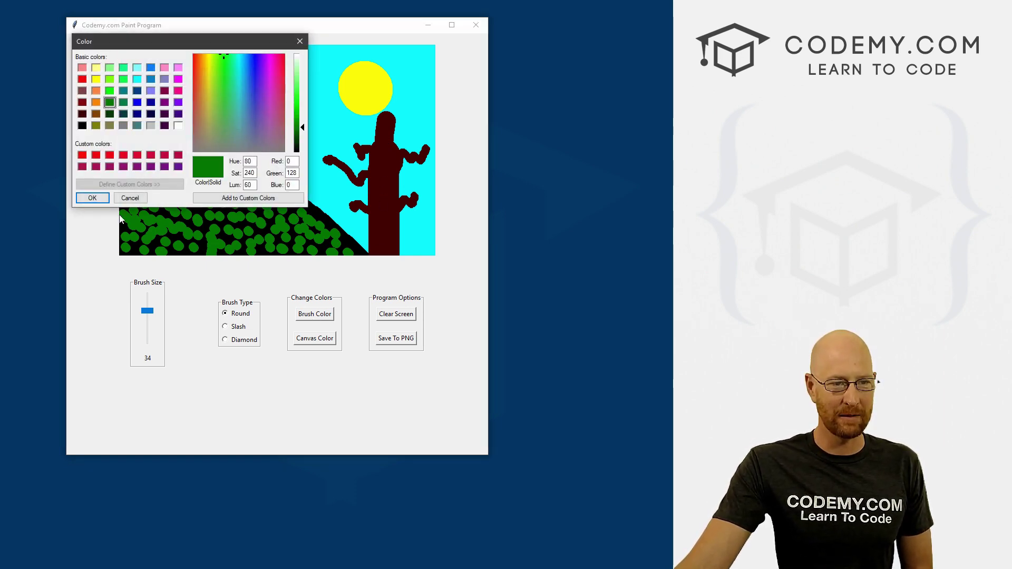
{"action": "left_click", "coordinate": [93, 198]}
{"action": "mouse_move", "coordinate": [345, 149]}
{"action": "left_mouse_down"}
{"action": "mouse_move", "coordinate": [373, 118]}
{"action": "mouse_move", "coordinate": [414, 123]}
{"action": "left_mouse_up"}
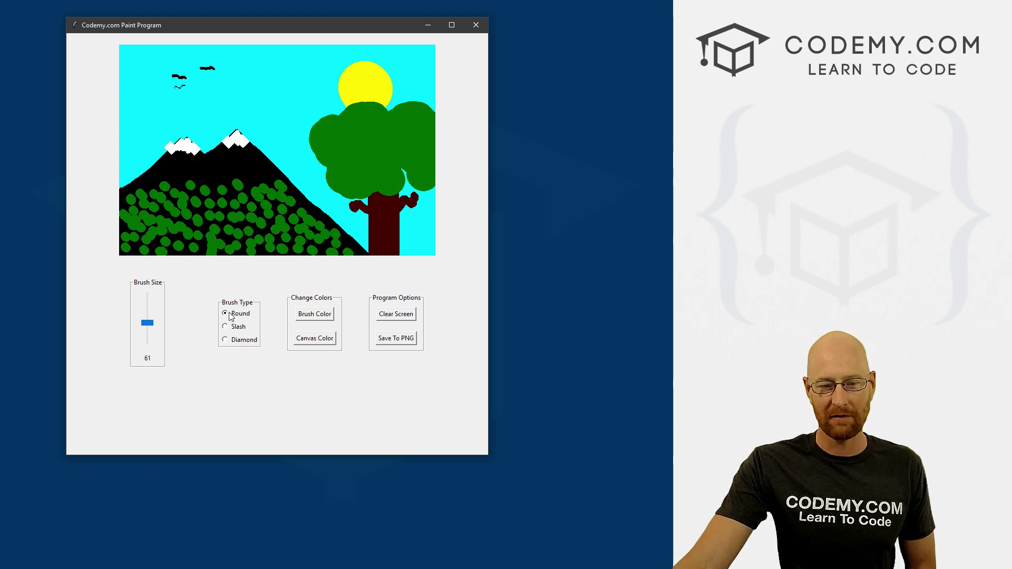
Step: Select the Diamond brush, enlarge it slightly, and set its colour to magenta
{"action": "left_click", "coordinate": [243, 341]}
{"action": "left_click_drag", "start_coordinate": [147, 324], "coordinate": [147, 328]}
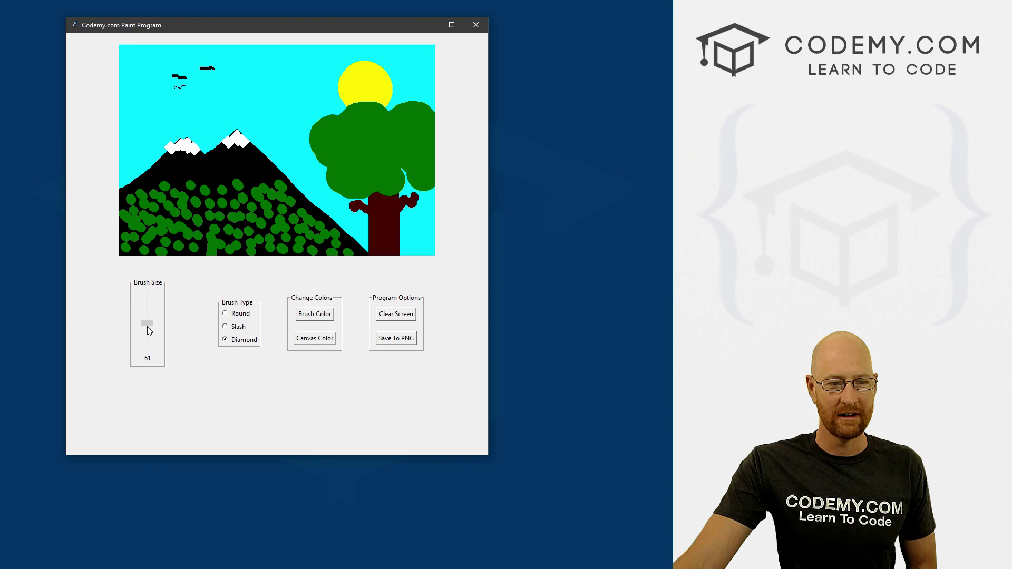
{"action": "left_click", "coordinate": [313, 314]}
{"action": "left_click", "coordinate": [177, 79]}
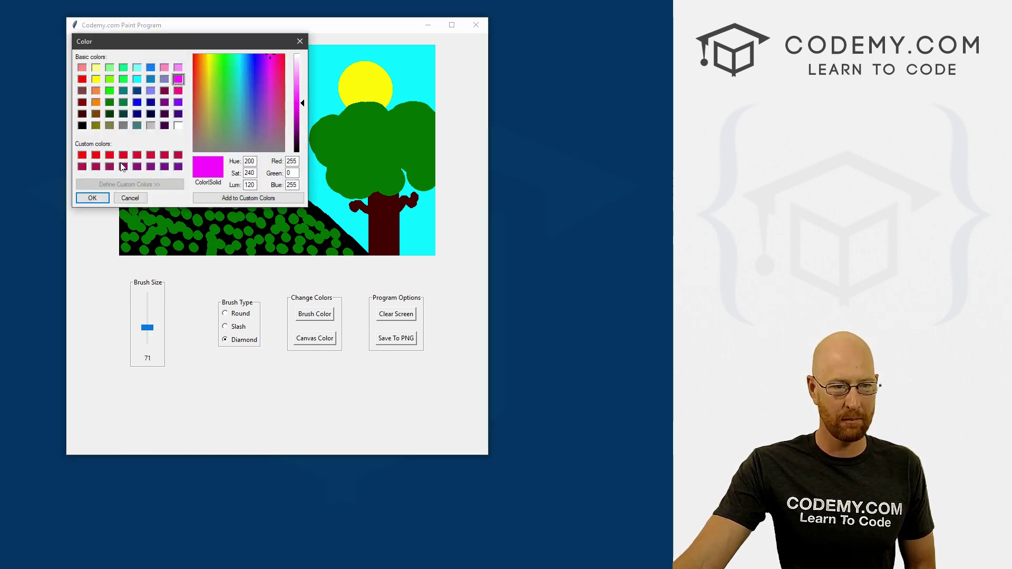
{"action": "left_click", "coordinate": [92, 198]}
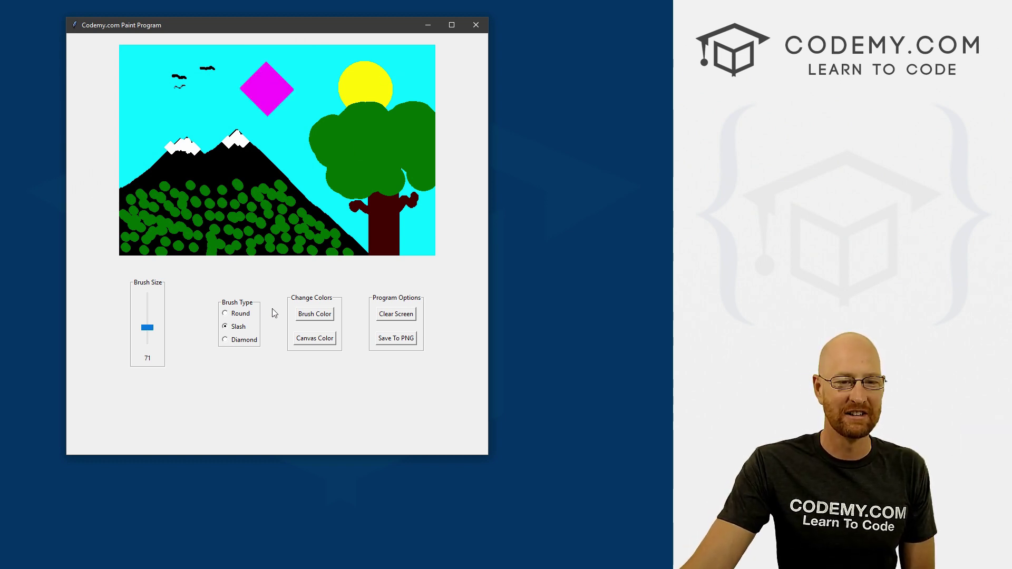
Step: Stamp an orange slash across the tree trunk, then change the brush size
{"action": "left_click", "coordinate": [314, 314]}
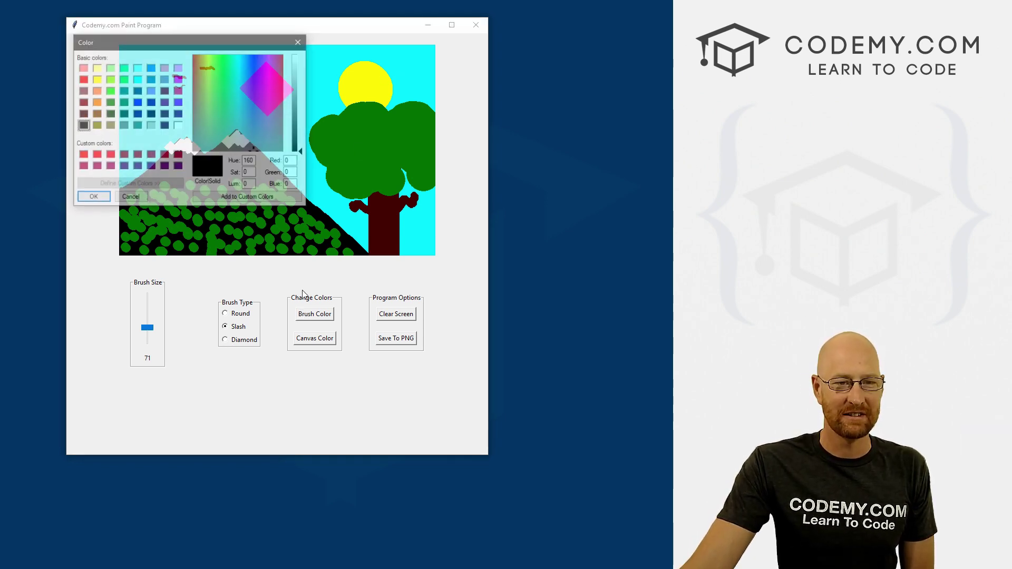
{"action": "left_click", "coordinate": [94, 90]}
{"action": "left_click", "coordinate": [91, 198]}
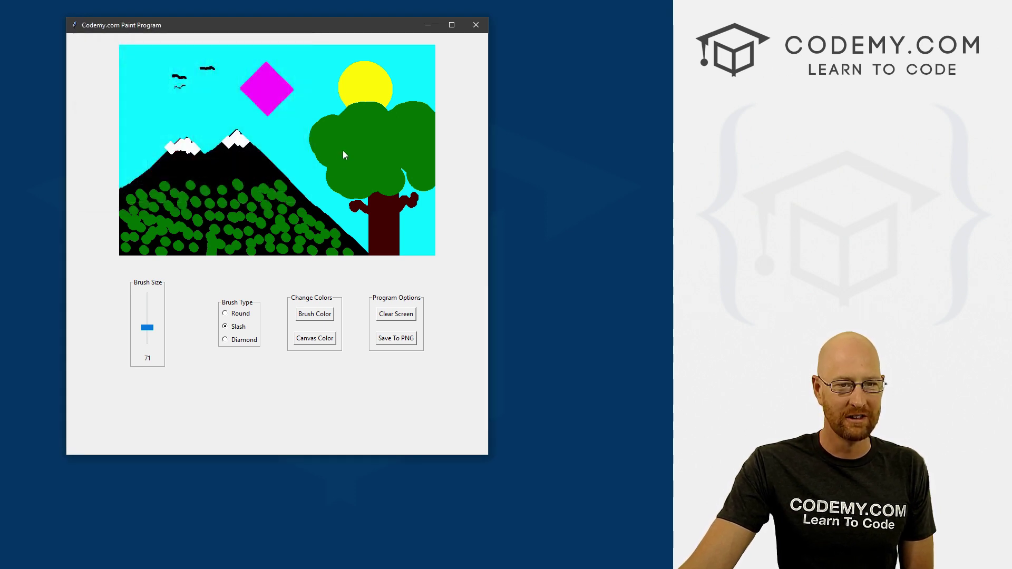
{"action": "left_click", "coordinate": [380, 231]}
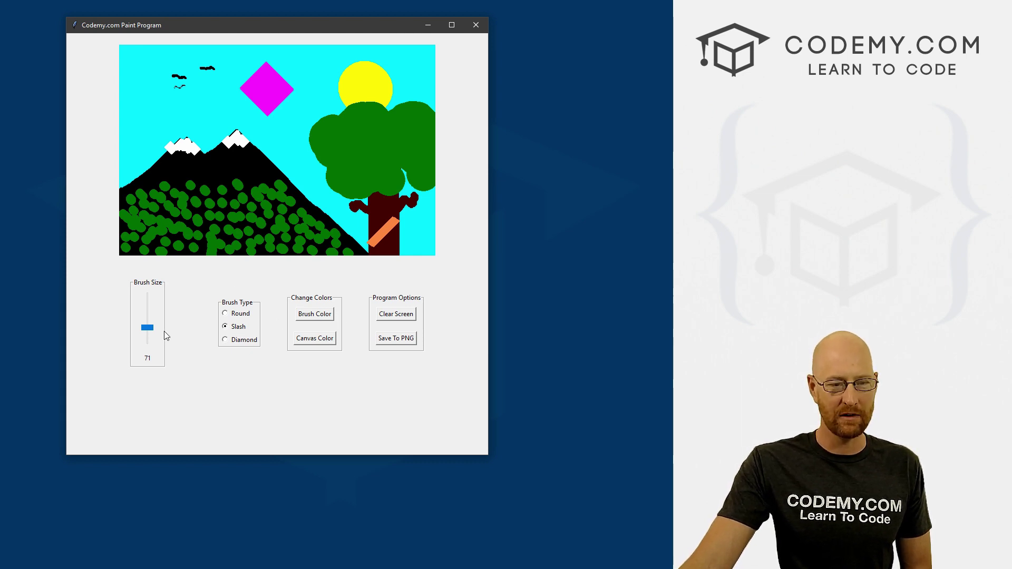
{"action": "mouse_move", "coordinate": [147, 327]}
{"action": "left_mouse_down"}
{"action": "mouse_move", "coordinate": [150, 341]}
{"action": "mouse_move", "coordinate": [147, 314]}
{"action": "left_mouse_up"}
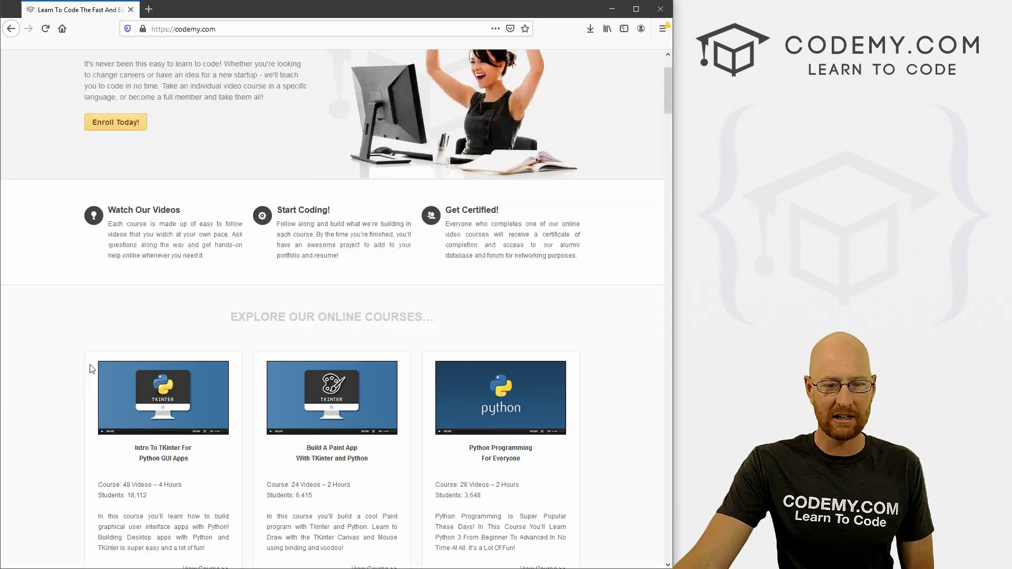
Step: Open the Build A Paint App course page and highlight its 2 Hours length
{"action": "left_click", "coordinate": [332, 230]}
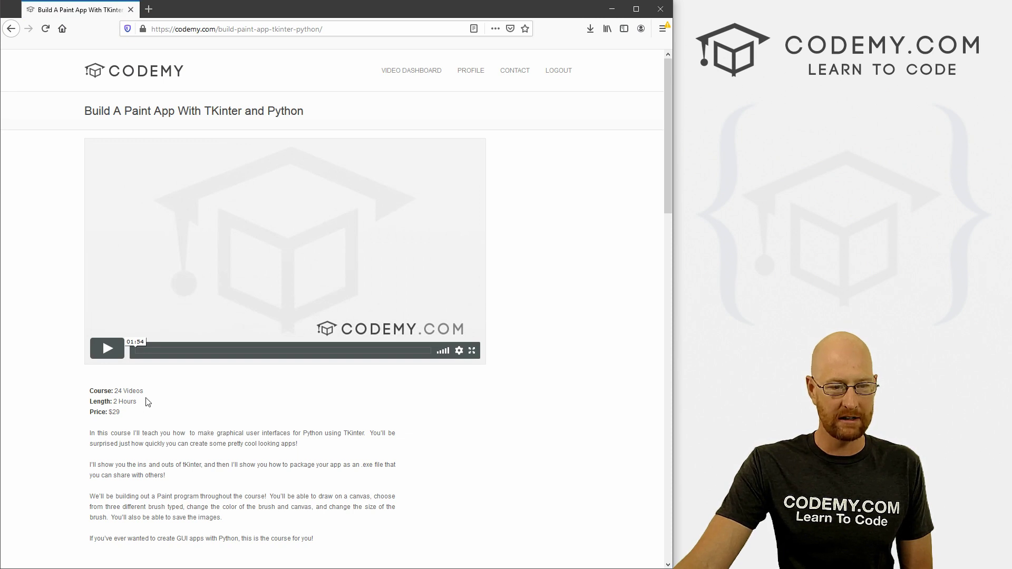
{"action": "left_click_drag", "start_coordinate": [116, 391], "coordinate": [174, 414]}
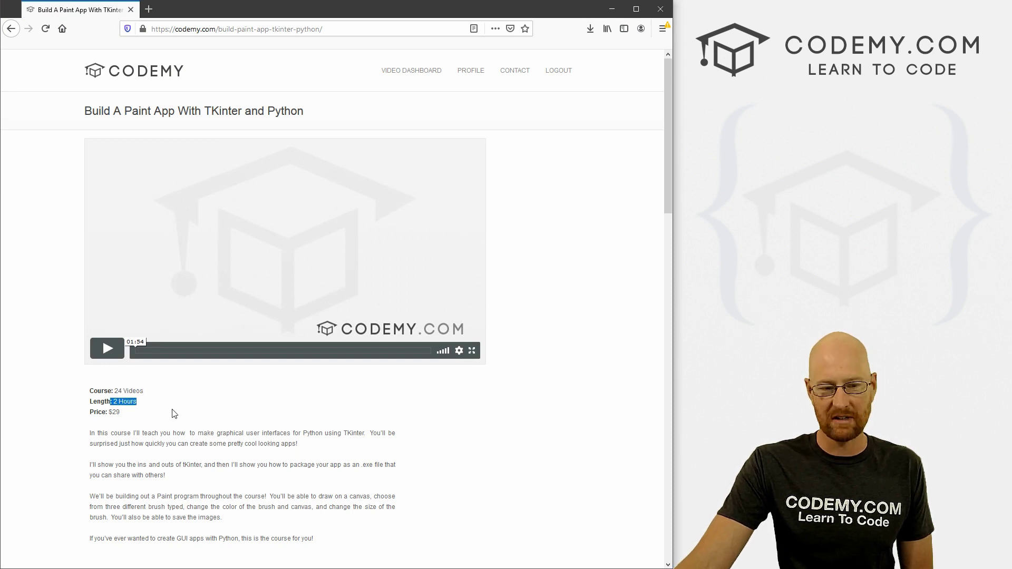
{"action": "scroll", "coordinate": [173, 414], "scroll_direction": "down", "scroll_amount": 3}
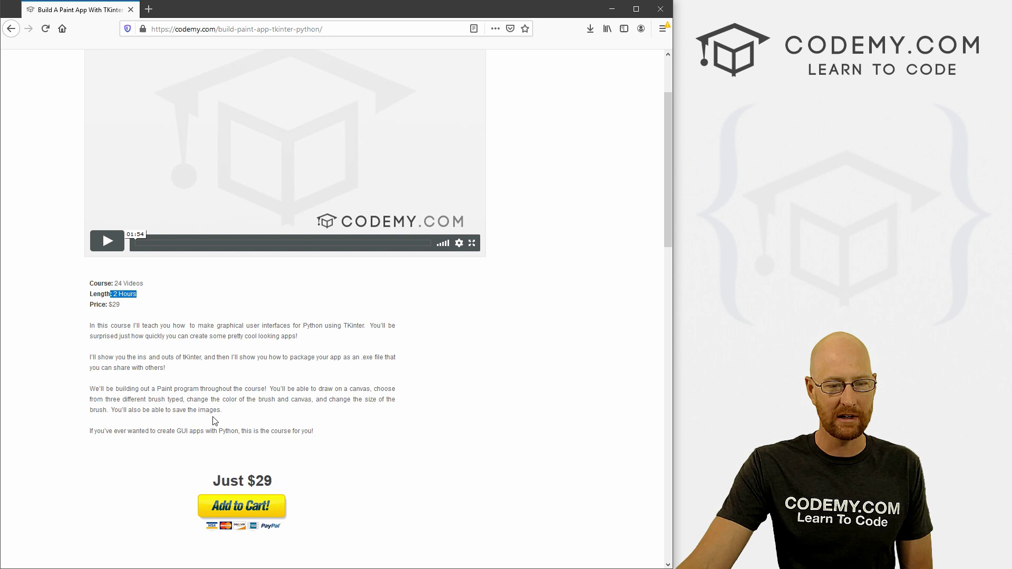
{"action": "scroll", "coordinate": [137, 308], "scroll_direction": "down", "scroll_amount": 5}
{"action": "scroll", "coordinate": [237, 395], "scroll_direction": "down", "scroll_amount": 5}
{"action": "scroll", "coordinate": [242, 360], "scroll_direction": "down", "scroll_amount": 5}
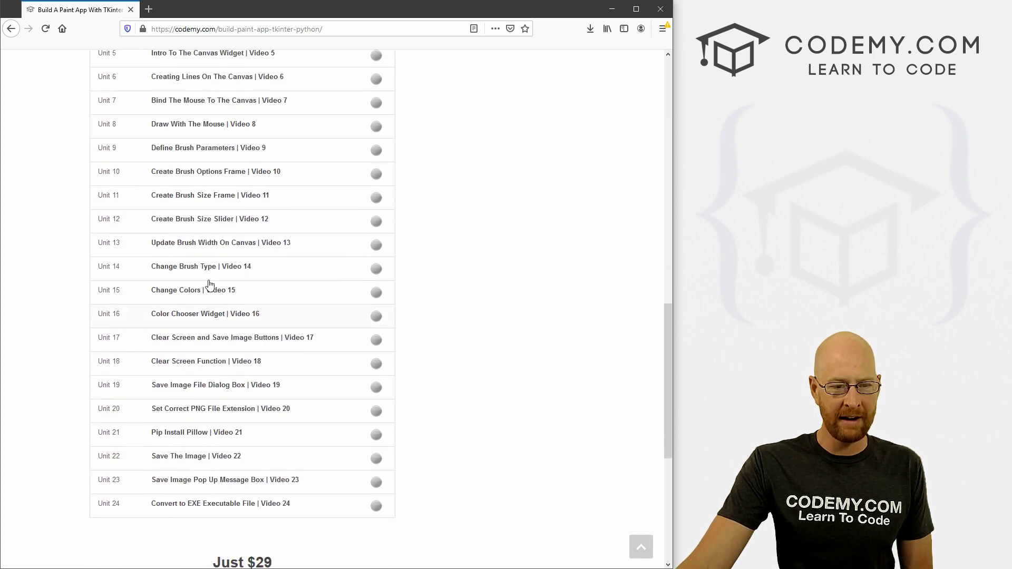
{"action": "scroll", "coordinate": [214, 317], "scroll_direction": "down", "scroll_amount": 2}
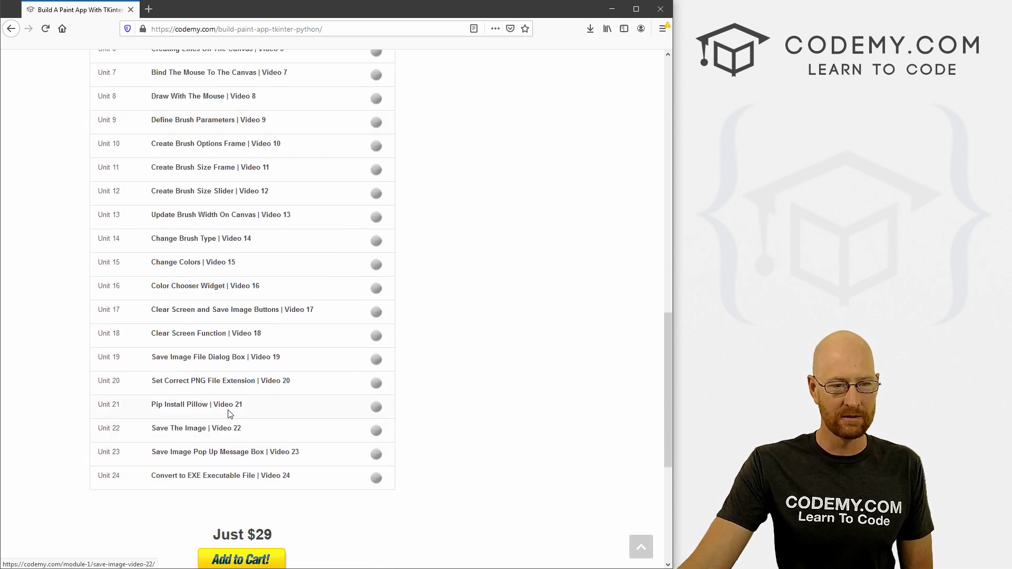
{"action": "scroll", "coordinate": [291, 375], "scroll_direction": "up", "scroll_amount": 1}
{"action": "scroll", "coordinate": [291, 375], "scroll_direction": "up", "scroll_amount": 5}
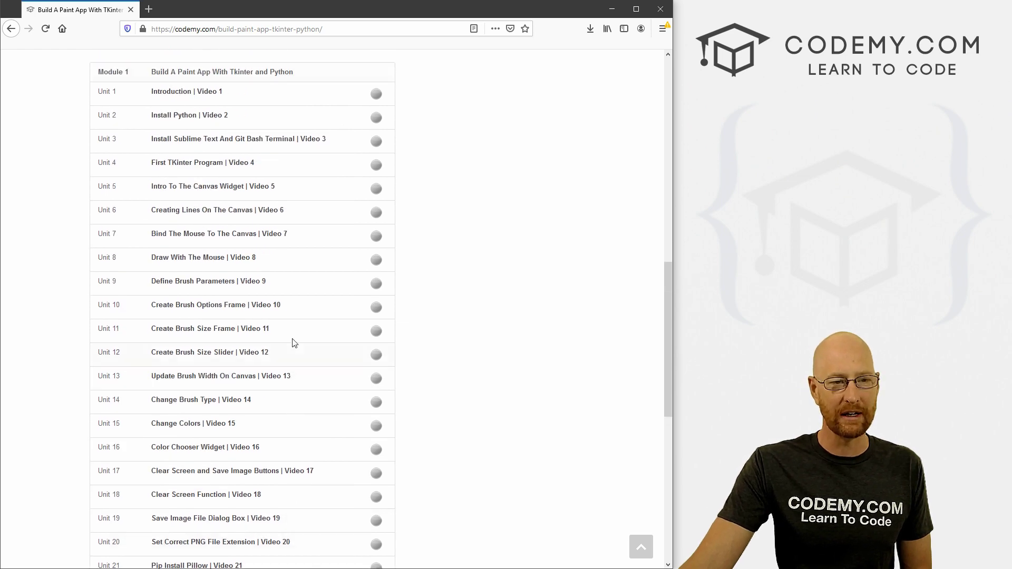
{"action": "scroll", "coordinate": [300, 214], "scroll_direction": "up", "scroll_amount": 4}
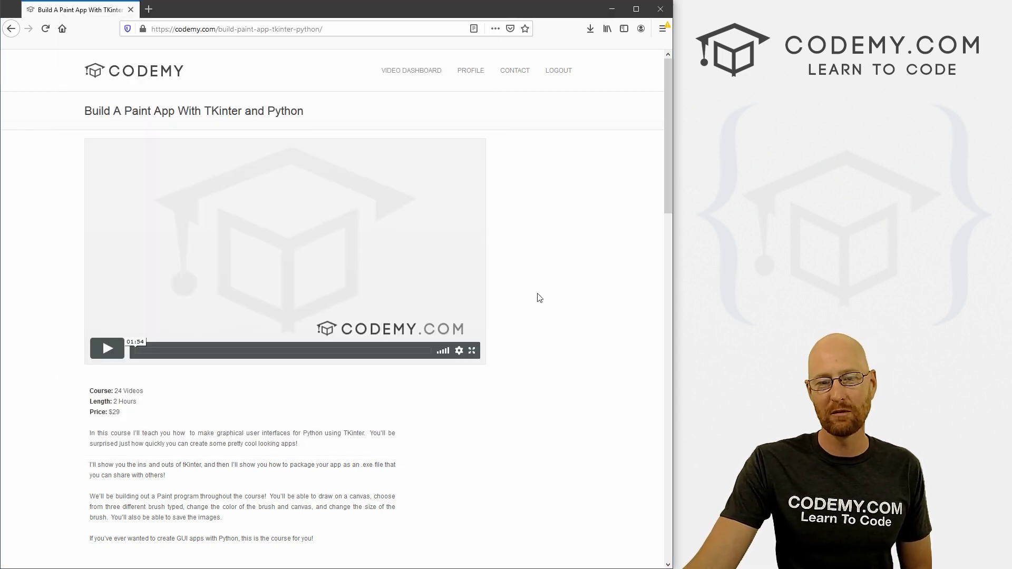
Step: Go to the Codemy membership enrollment page and highlight the Total Membership plan
{"action": "left_click", "coordinate": [133, 70]}
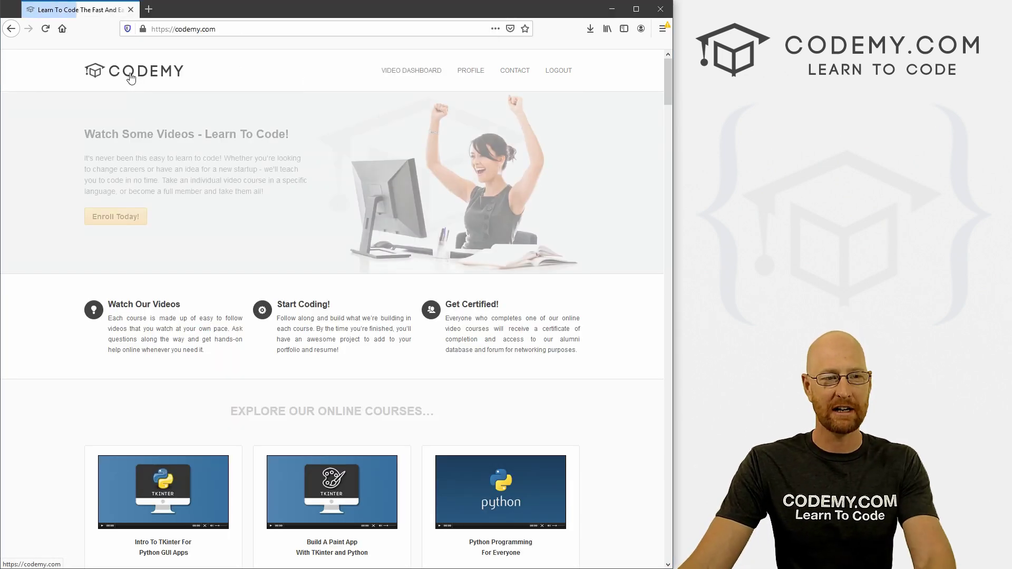
{"action": "left_click", "coordinate": [107, 224]}
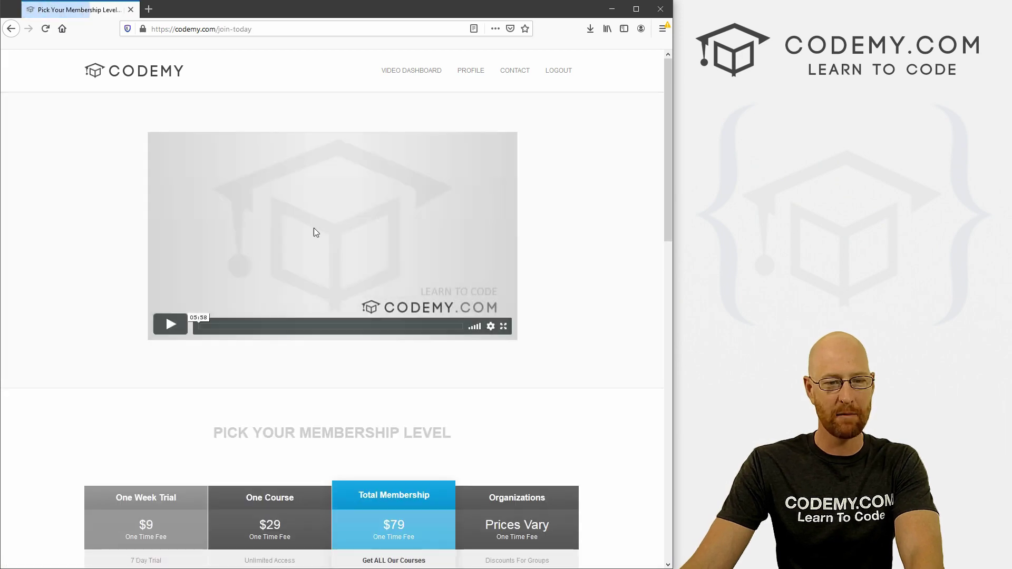
{"action": "scroll", "coordinate": [314, 229], "scroll_direction": "down", "scroll_amount": 5}
{"action": "left_click_drag", "start_coordinate": [356, 172], "coordinate": [439, 171]}
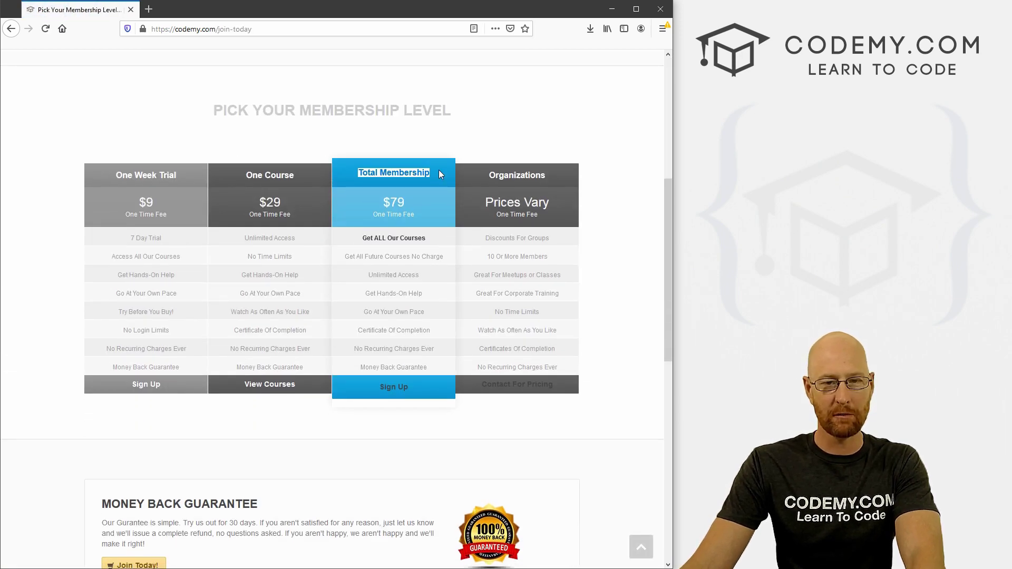
{"action": "left_click", "coordinate": [402, 205]}
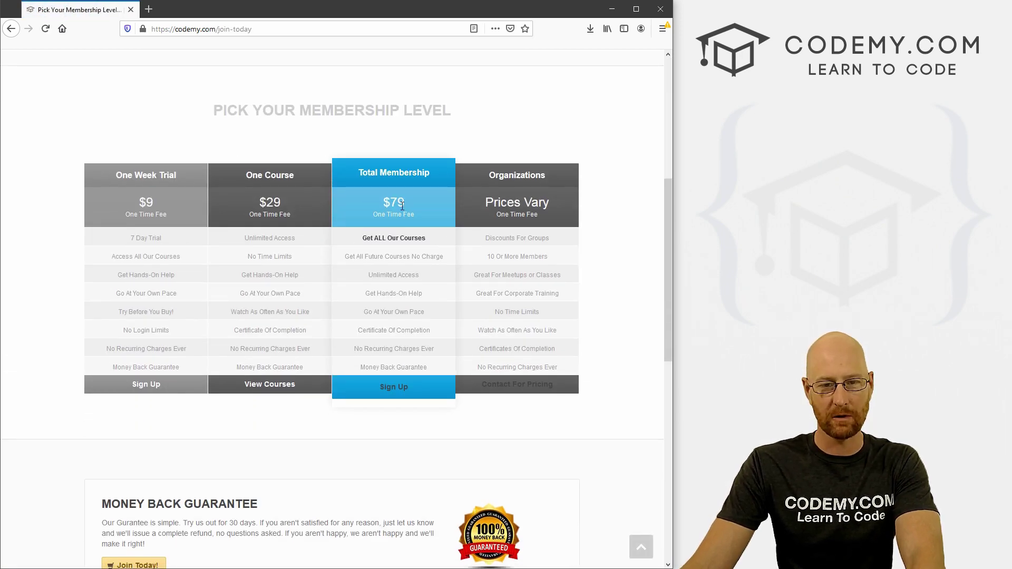
Step: Check out Total Membership with discount code youtube1 ($79 to $49), then go back
{"action": "left_click", "coordinate": [393, 387]}
{"action": "left_click", "coordinate": [189, 235]}
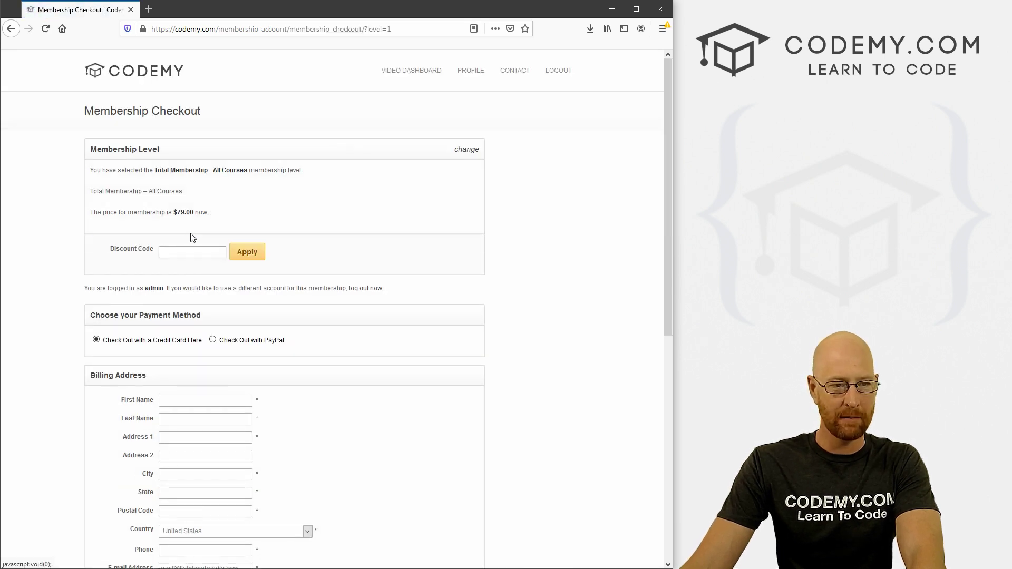
{"action": "left_click", "coordinate": [189, 253]}
{"action": "type", "text": "youtube1"}
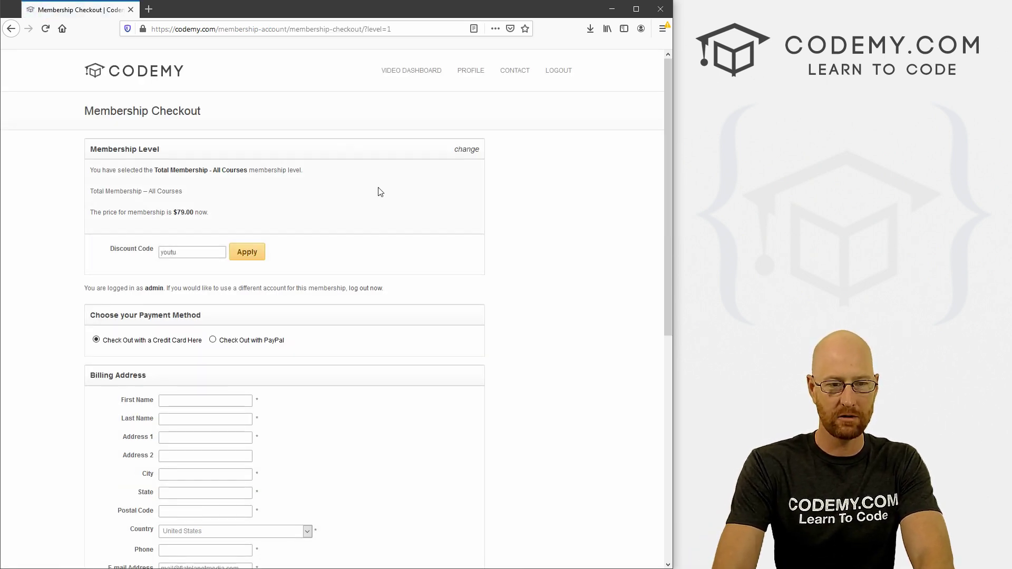
{"action": "left_click", "coordinate": [247, 252]}
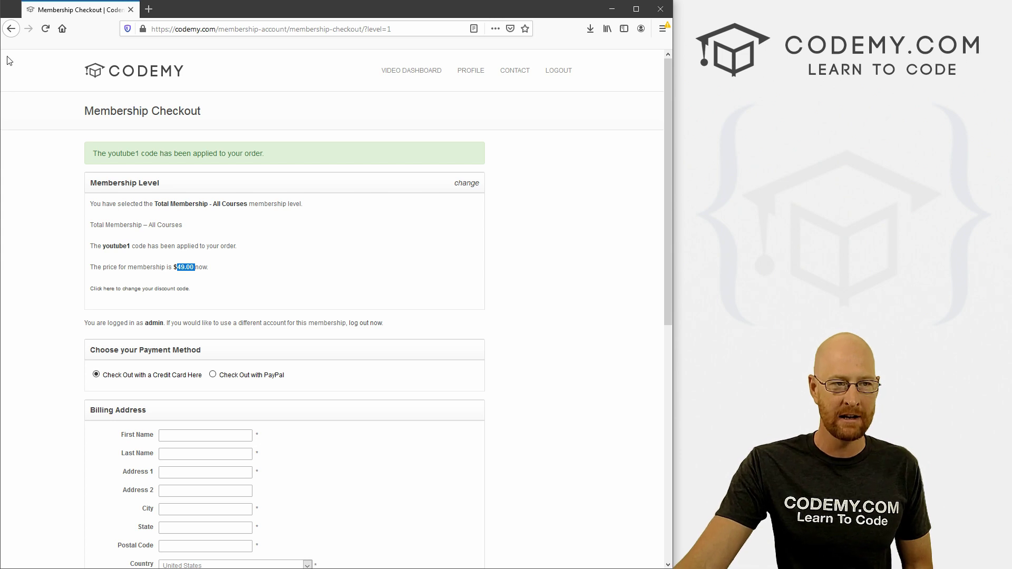
{"action": "left_click", "coordinate": [11, 28]}
Step: Go back to the Codemy home page and browse the course cards, highlighting a crypto title
{"action": "left_click", "coordinate": [12, 29]}
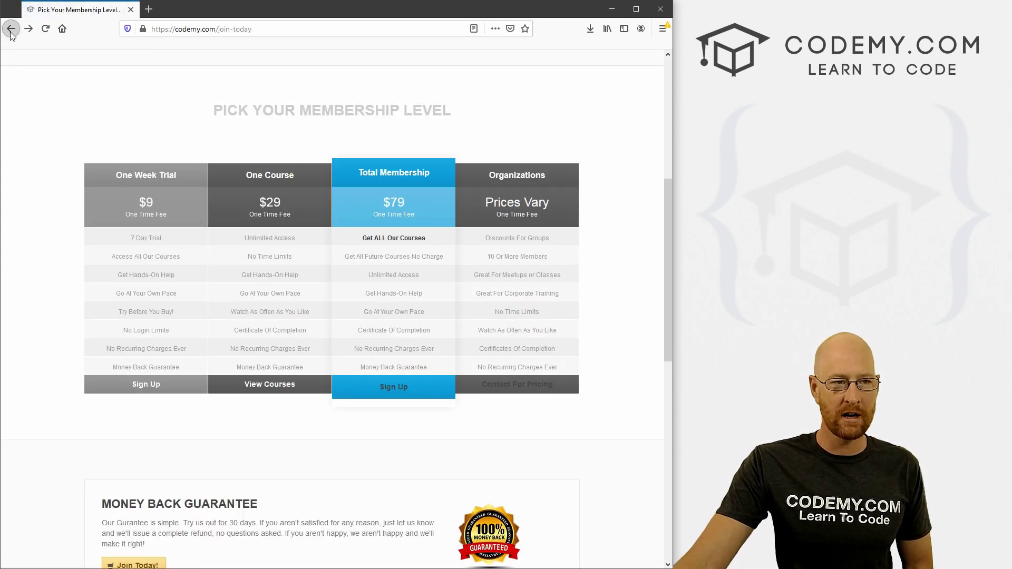
{"action": "scroll", "coordinate": [236, 342], "scroll_direction": "down", "scroll_amount": 3}
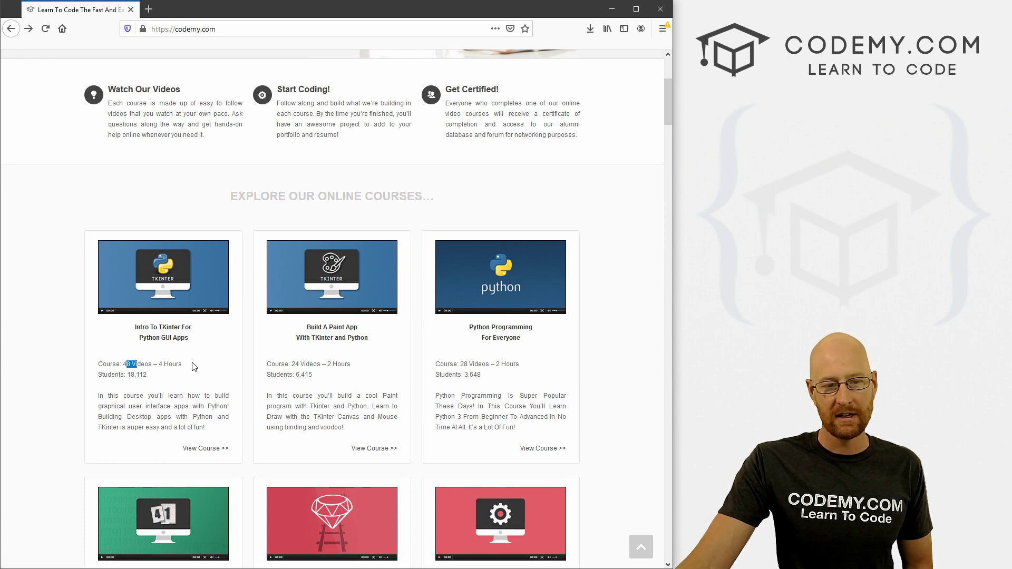
{"action": "scroll", "coordinate": [190, 356], "scroll_direction": "down", "scroll_amount": 3}
{"action": "scroll", "coordinate": [237, 336], "scroll_direction": "down", "scroll_amount": 4}
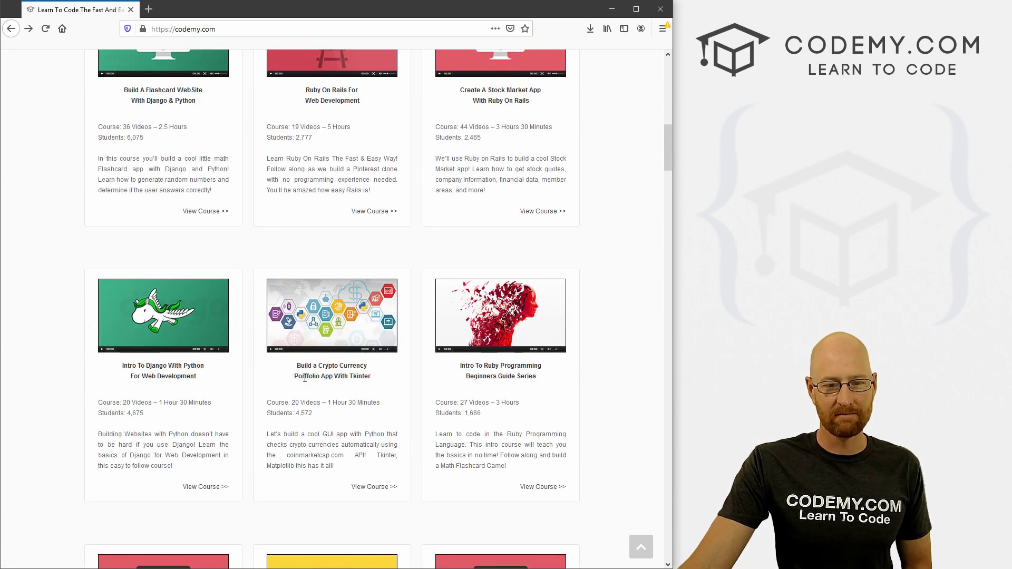
{"action": "left_click_drag", "start_coordinate": [298, 366], "coordinate": [360, 375]}
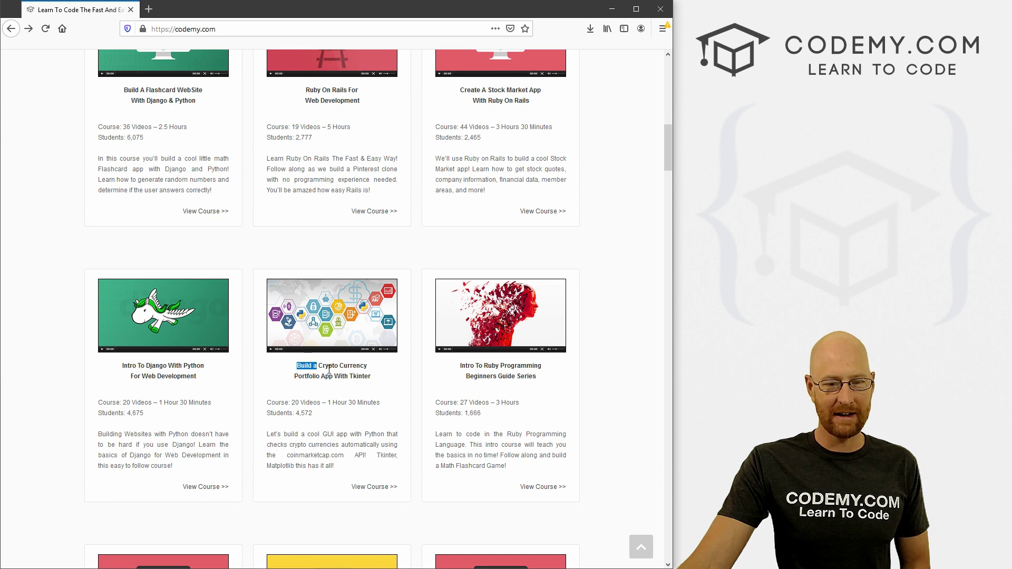
{"action": "left_click", "coordinate": [371, 378]}
{"action": "left_click_drag", "start_coordinate": [360, 377], "coordinate": [332, 364]}
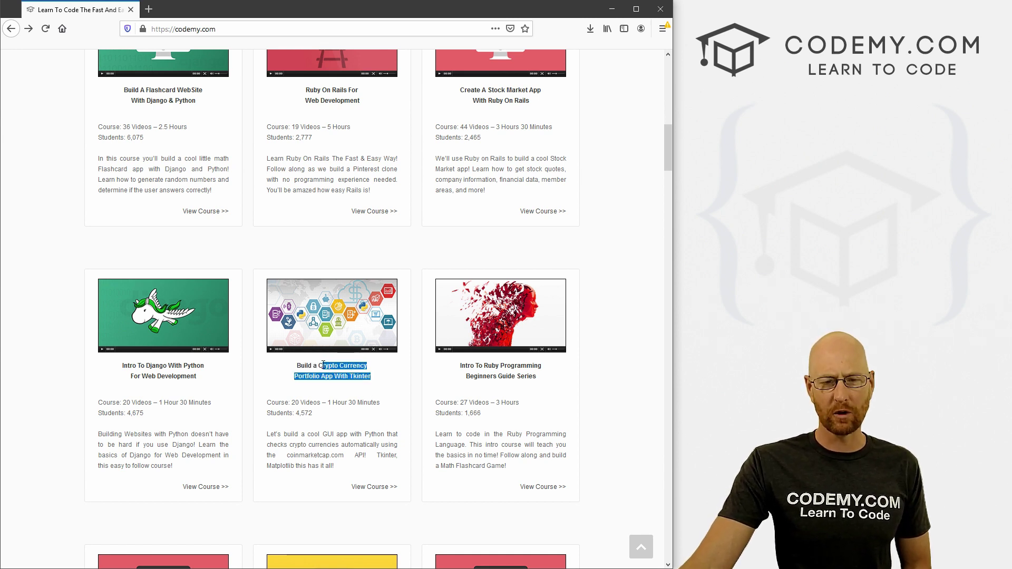
{"action": "left_click", "coordinate": [328, 377]}
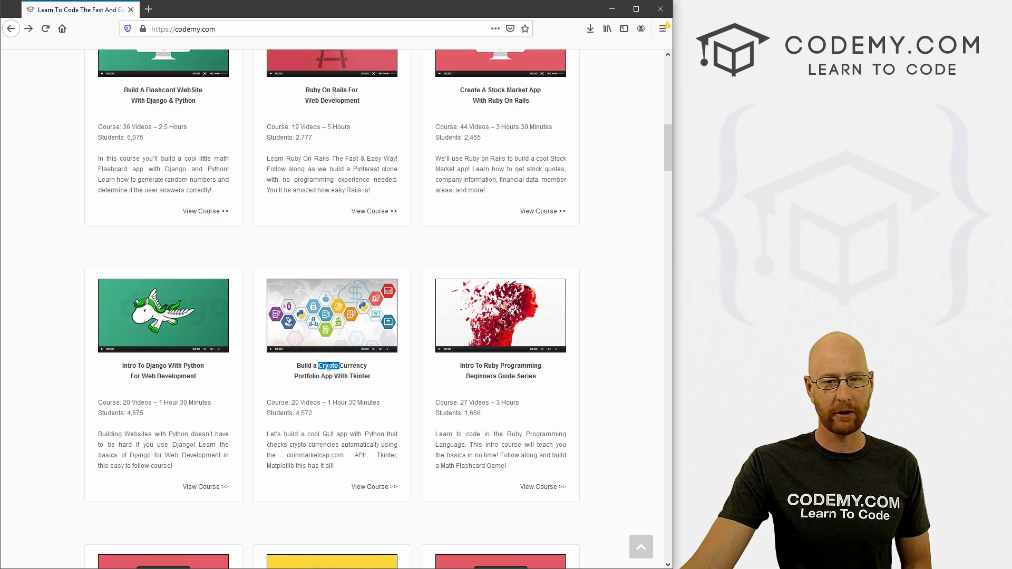
{"action": "scroll", "coordinate": [329, 378], "scroll_direction": "up", "scroll_amount": 3}
{"action": "scroll", "coordinate": [316, 356], "scroll_direction": "up", "scroll_amount": 3}
{"action": "scroll", "coordinate": [277, 333], "scroll_direction": "up", "scroll_amount": 3}
{"action": "scroll", "coordinate": [212, 310], "scroll_direction": "up", "scroll_amount": 3}
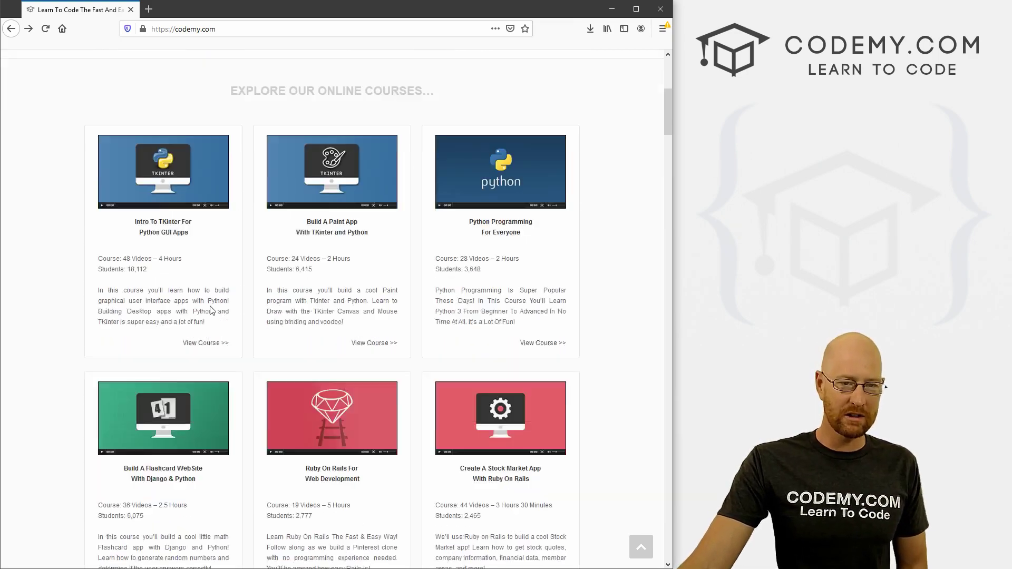
{"action": "scroll", "coordinate": [211, 309], "scroll_direction": "down", "scroll_amount": 5}
{"action": "scroll", "coordinate": [237, 301], "scroll_direction": "down", "scroll_amount": 5}
{"action": "scroll", "coordinate": [317, 284], "scroll_direction": "down", "scroll_amount": 4}
{"action": "scroll", "coordinate": [586, 263], "scroll_direction": "down", "scroll_amount": 3}
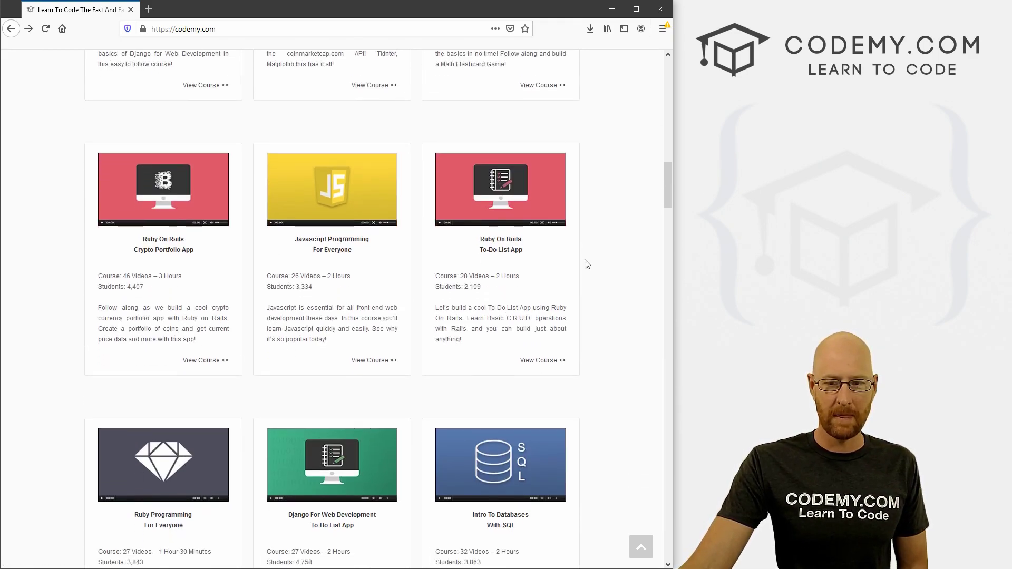
{"action": "scroll", "coordinate": [586, 263], "scroll_direction": "down", "scroll_amount": 1}
{"action": "left_click_drag", "start_coordinate": [670, 200], "coordinate": [644, 468]}
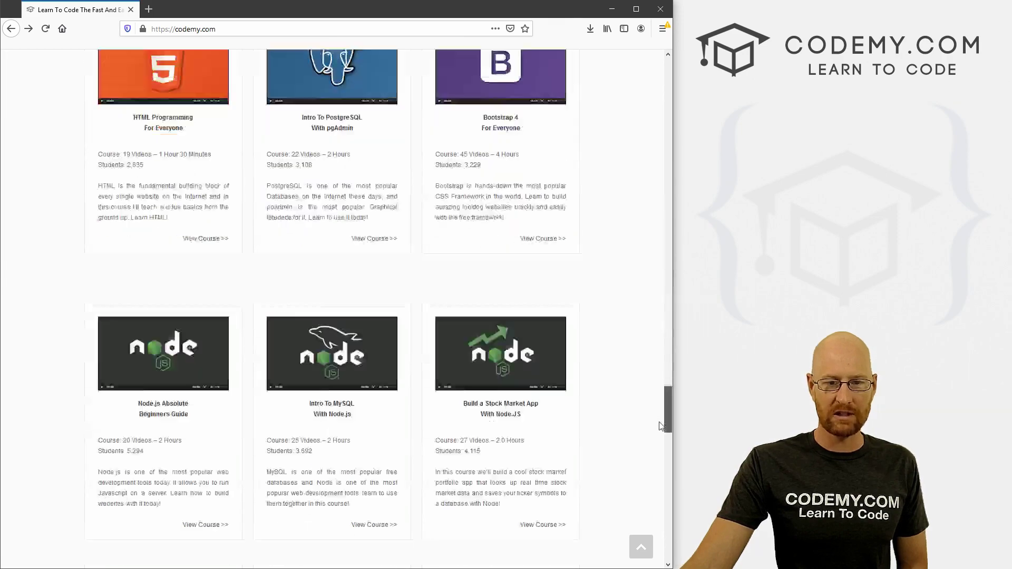
{"action": "left_click_drag", "start_coordinate": [163, 427], "coordinate": [506, 431]}
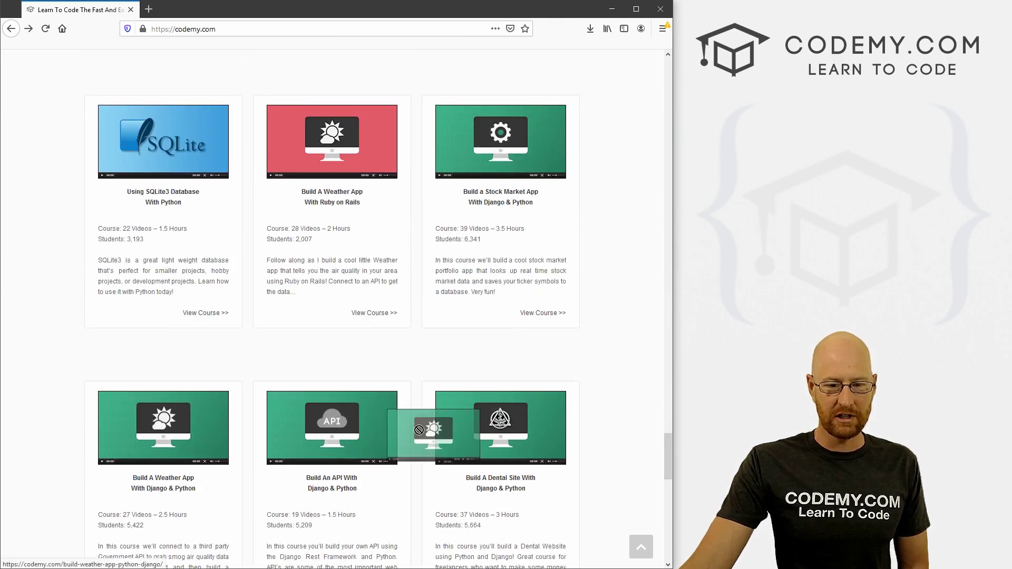
{"action": "scroll", "coordinate": [434, 237], "scroll_direction": "up", "scroll_amount": 3}
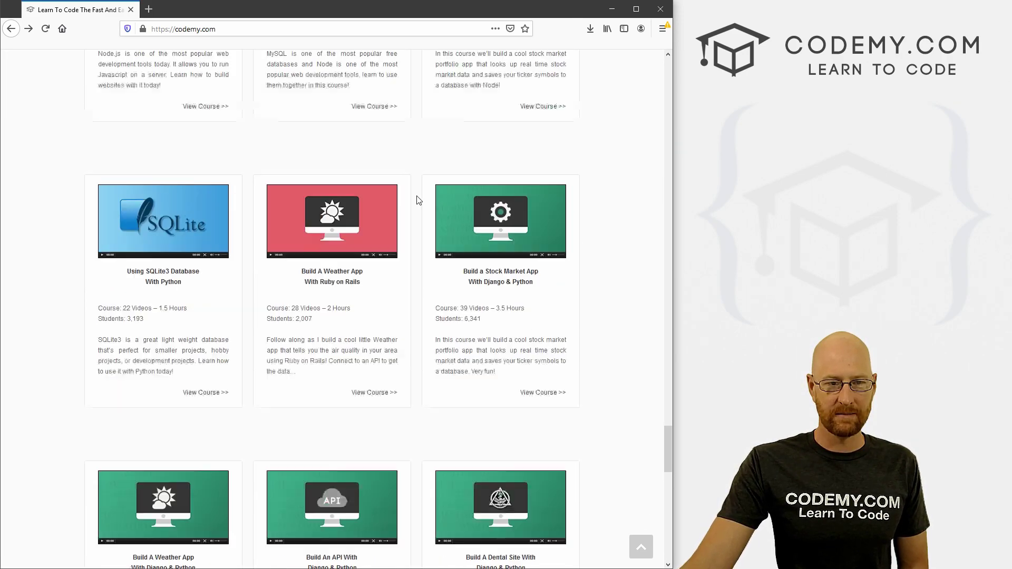
{"action": "scroll", "coordinate": [356, 198], "scroll_direction": "up", "scroll_amount": 3}
{"action": "scroll", "coordinate": [309, 238], "scroll_direction": "up", "scroll_amount": 2}
{"action": "scroll", "coordinate": [553, 237], "scroll_direction": "up", "scroll_amount": 3}
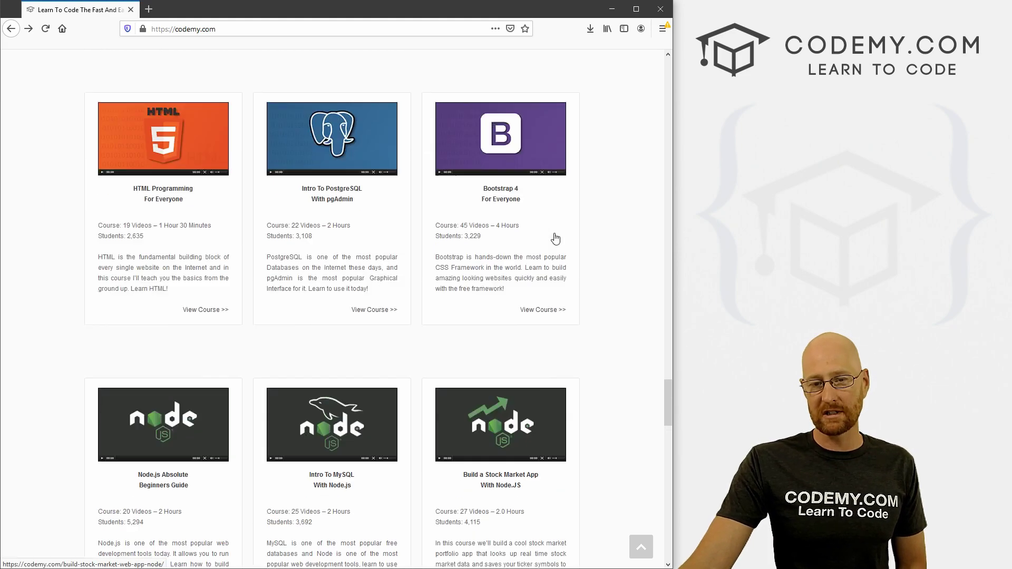
{"action": "scroll", "coordinate": [553, 237], "scroll_direction": "up", "scroll_amount": 3}
{"action": "scroll", "coordinate": [553, 237], "scroll_direction": "up", "scroll_amount": 3}
{"action": "scroll", "coordinate": [556, 237], "scroll_direction": "up", "scroll_amount": 5}
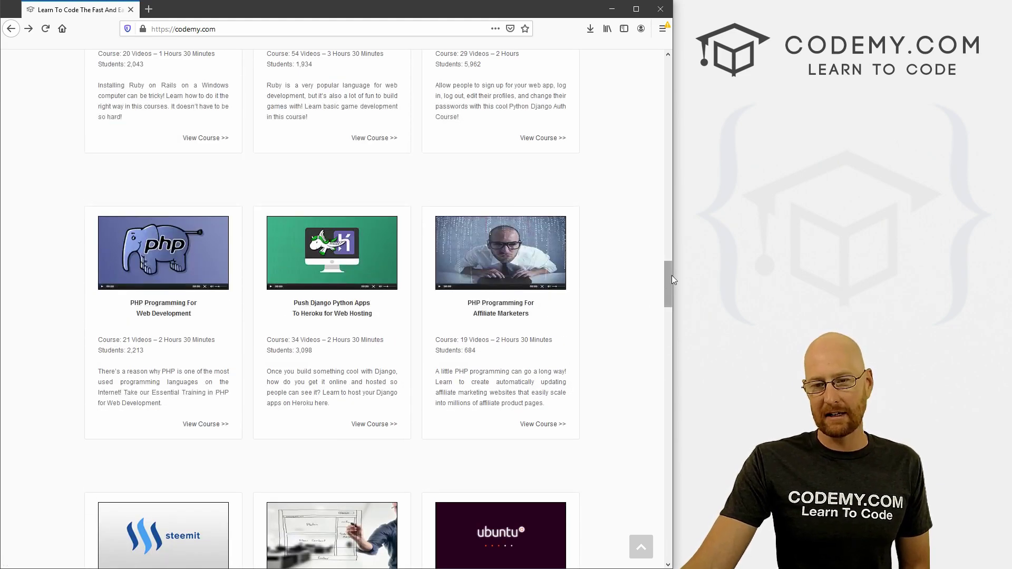
{"action": "left_click_drag", "start_coordinate": [668, 274], "coordinate": [664, 56]}
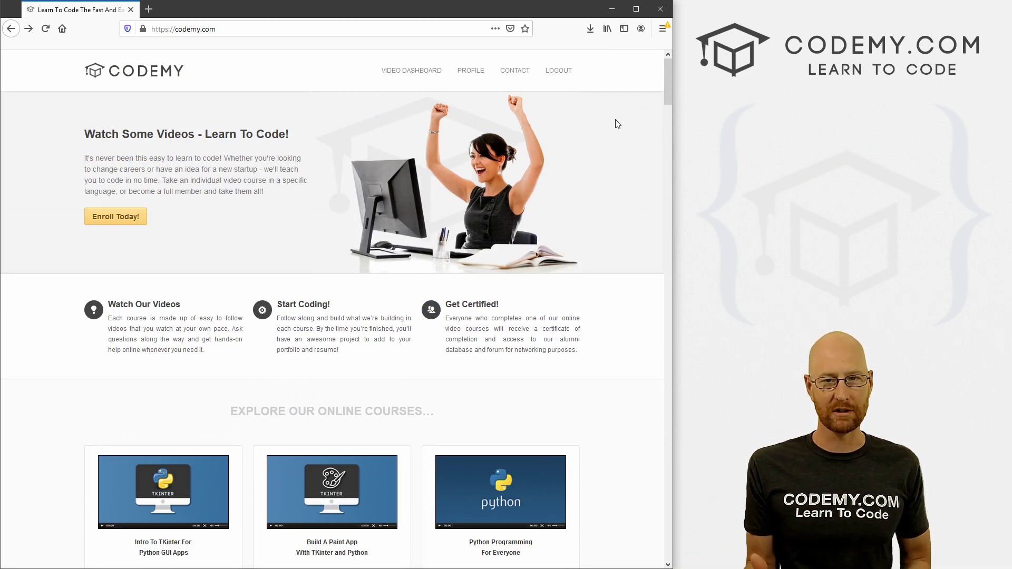
{"action": "scroll", "coordinate": [447, 237], "scroll_direction": "down", "scroll_amount": 3}
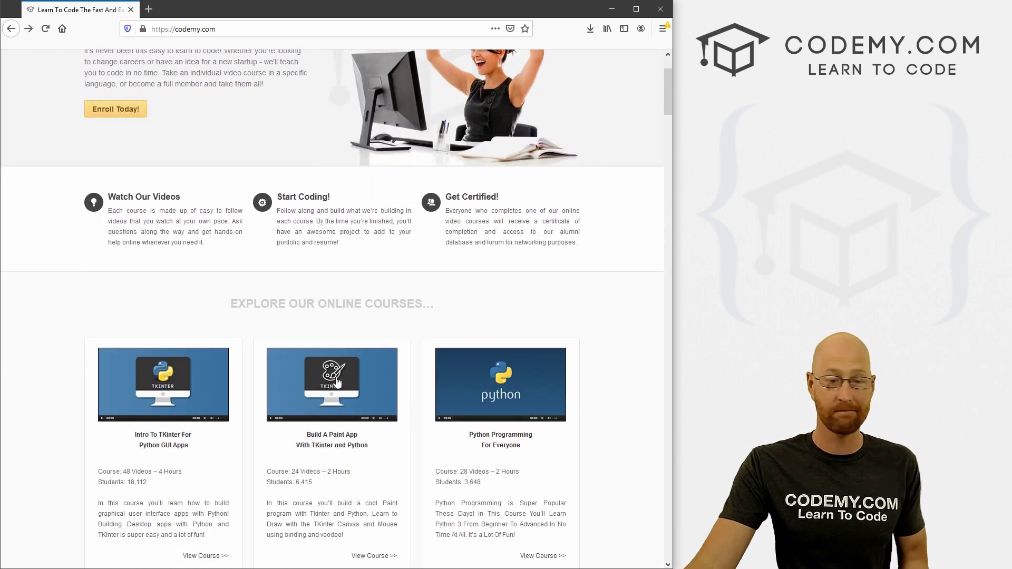
Step: Open the Paint App course page, return home, and highlight the Python Programming For Everyone title
{"action": "left_click", "coordinate": [336, 383]}
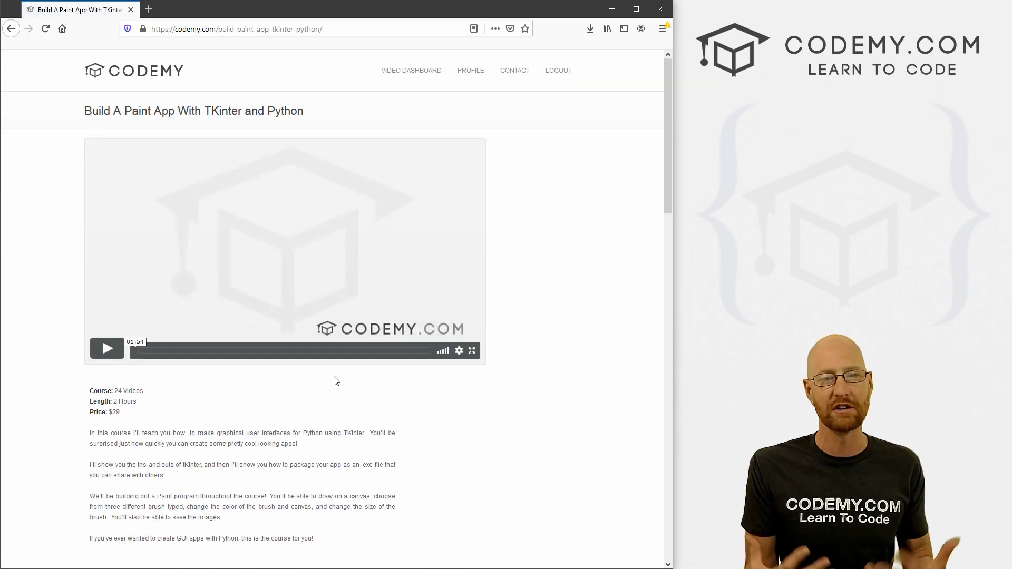
{"action": "left_click", "coordinate": [11, 28]}
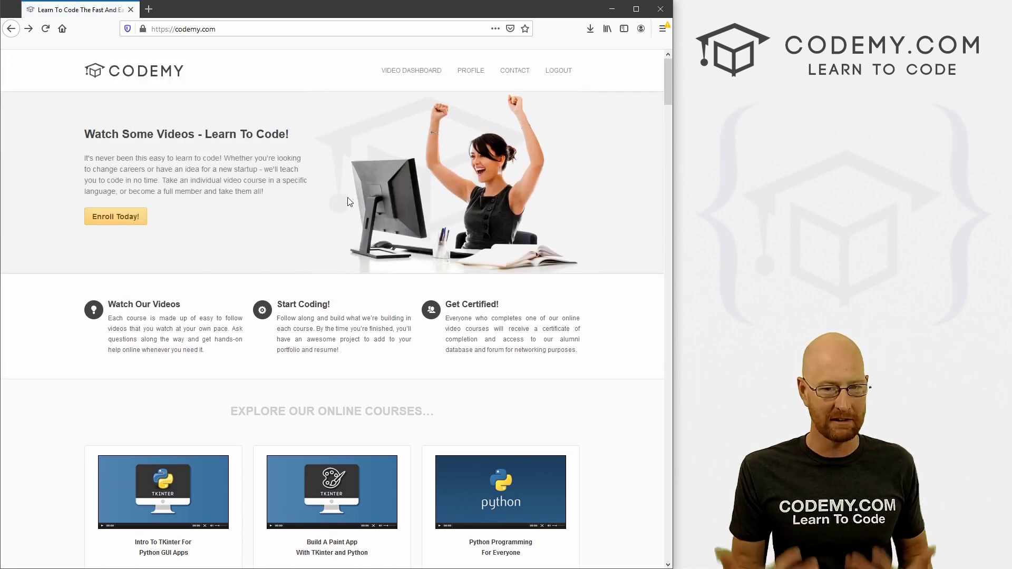
{"action": "scroll", "coordinate": [500, 282], "scroll_direction": "down", "scroll_amount": 4}
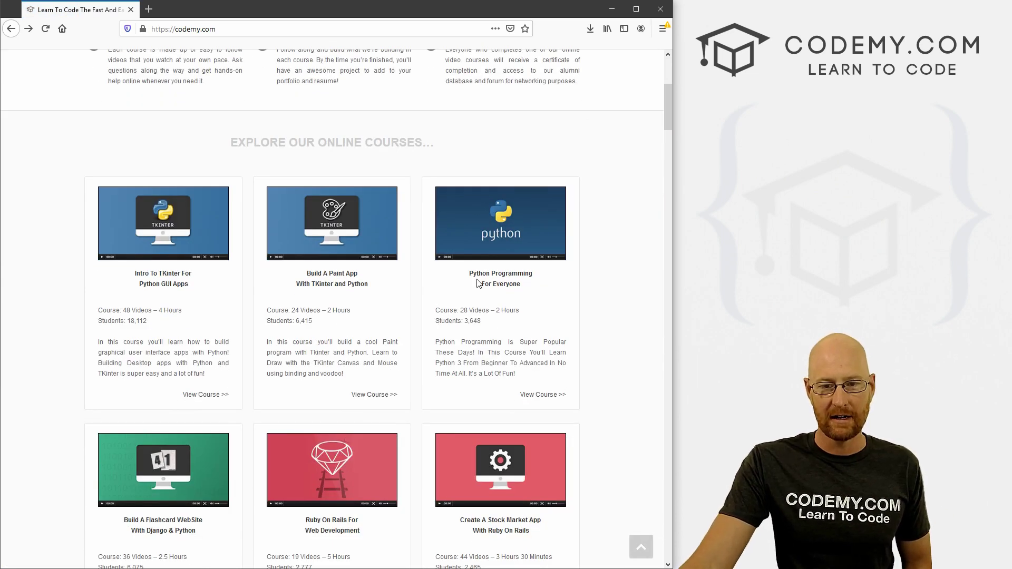
{"action": "left_click_drag", "start_coordinate": [506, 281], "coordinate": [534, 288]}
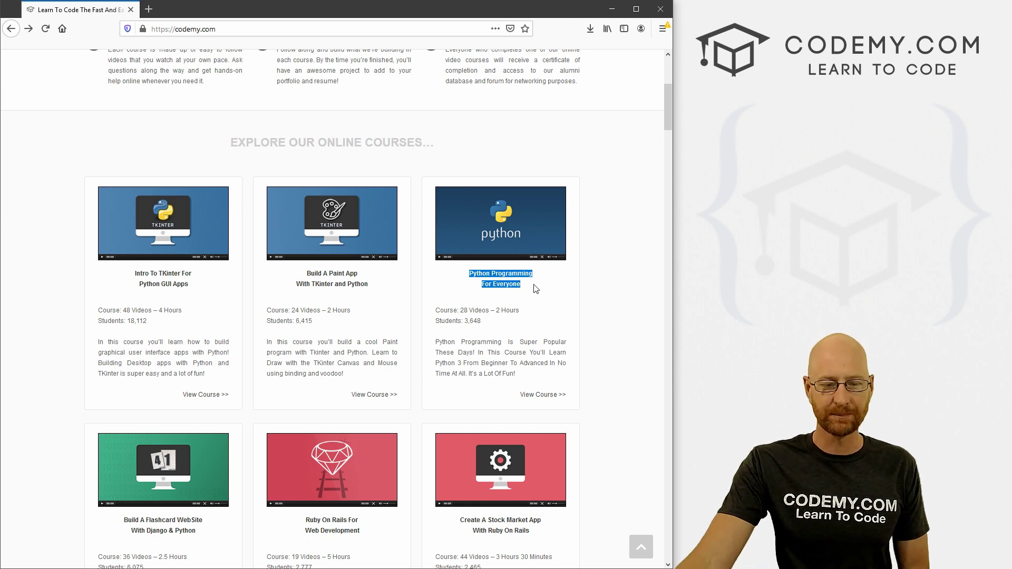
{"action": "scroll", "coordinate": [535, 288], "scroll_direction": "down", "scroll_amount": 4}
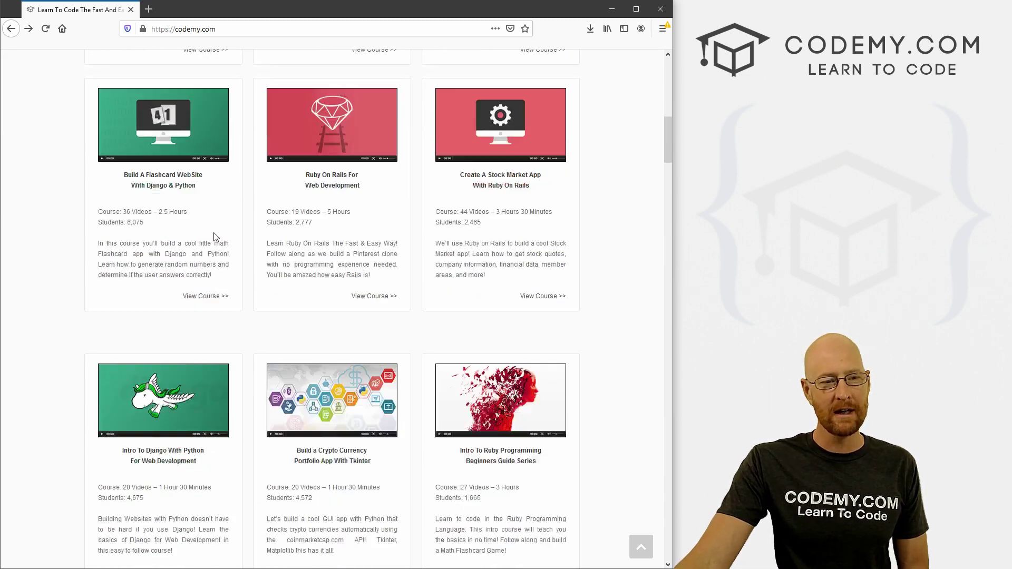
{"action": "scroll", "coordinate": [282, 222], "scroll_direction": "down", "scroll_amount": 3}
{"action": "scroll", "coordinate": [596, 280], "scroll_direction": "down", "scroll_amount": 1}
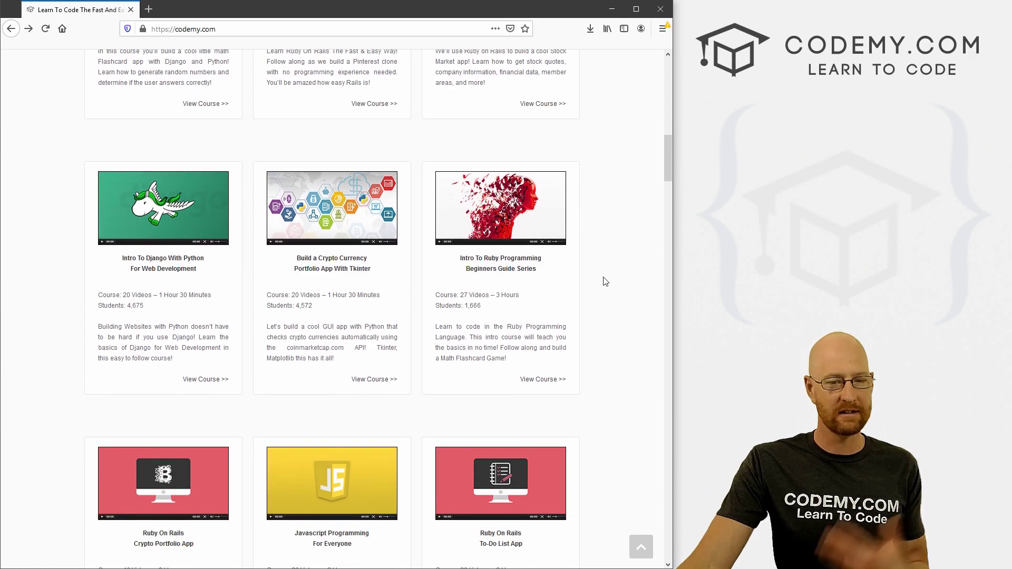
{"action": "scroll", "coordinate": [596, 281], "scroll_direction": "down", "scroll_amount": 3}
{"action": "scroll", "coordinate": [597, 287], "scroll_direction": "down", "scroll_amount": 1}
{"action": "scroll", "coordinate": [597, 287], "scroll_direction": "up", "scroll_amount": 8}
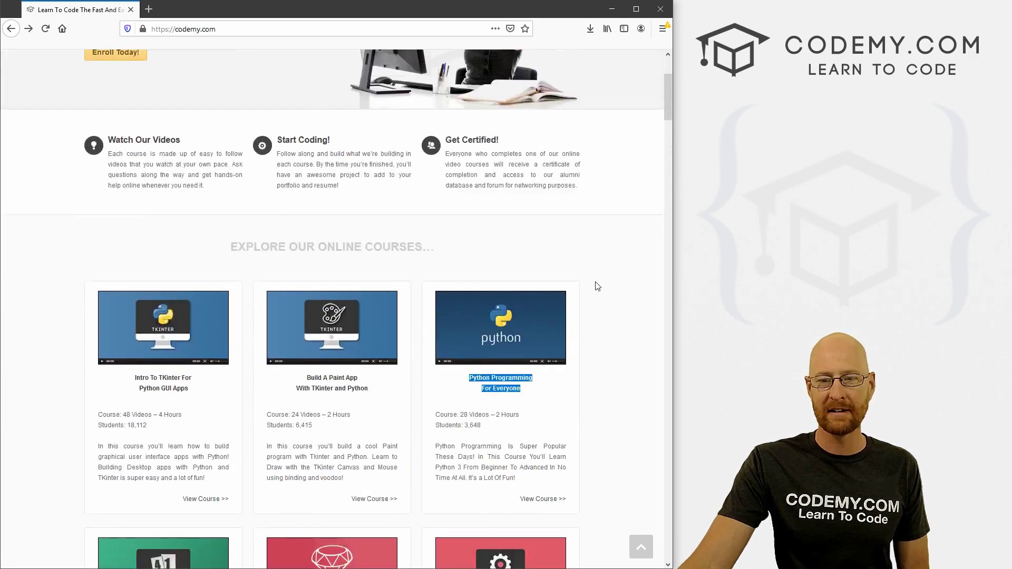
{"action": "scroll", "coordinate": [597, 287], "scroll_direction": "up", "scroll_amount": 4}
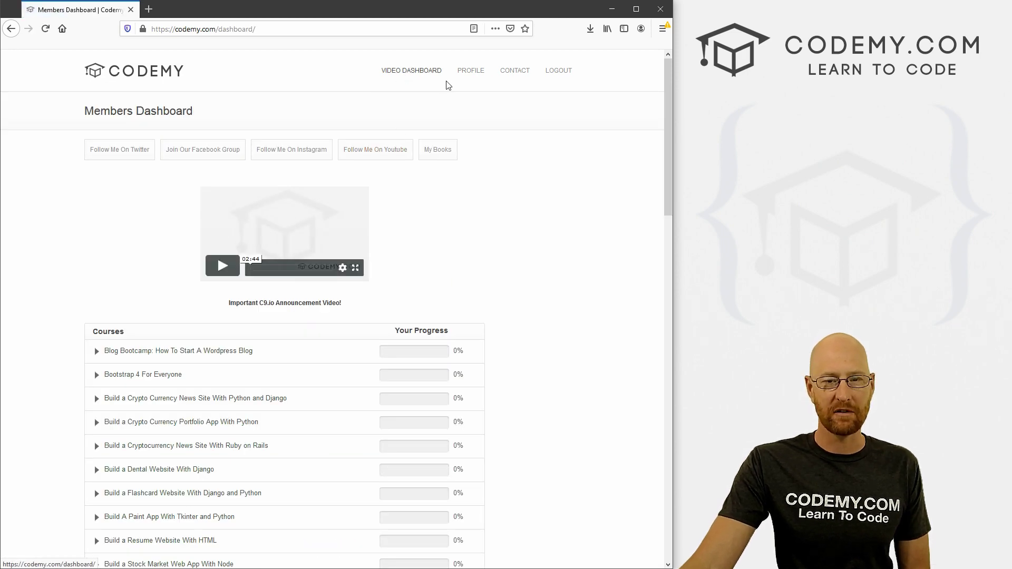
{"action": "scroll", "coordinate": [434, 158], "scroll_direction": "down", "scroll_amount": 3}
{"action": "scroll", "coordinate": [316, 198], "scroll_direction": "down", "scroll_amount": 2}
{"action": "scroll", "coordinate": [187, 183], "scroll_direction": "down", "scroll_amount": 1}
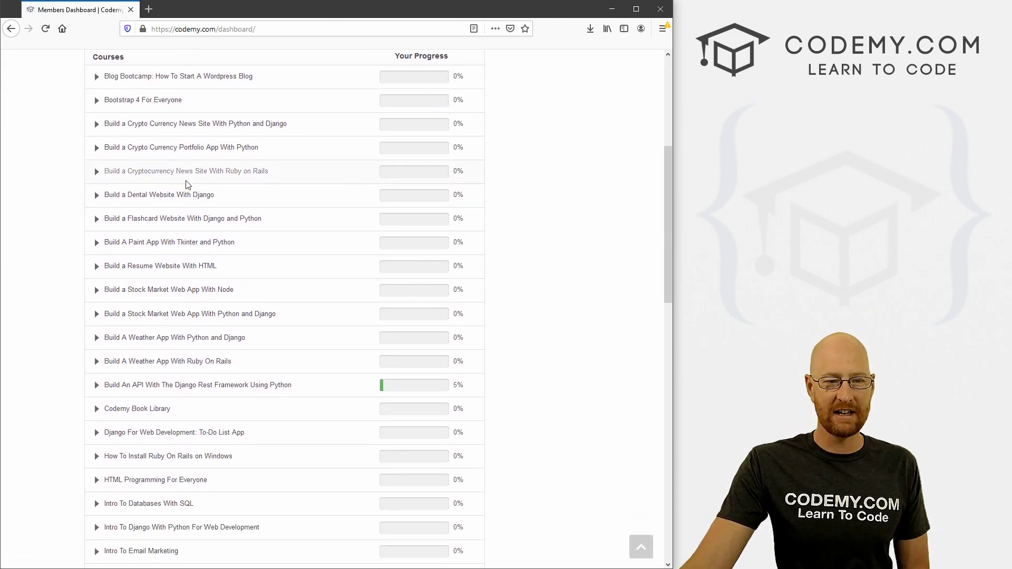
{"action": "scroll", "coordinate": [187, 184], "scroll_direction": "down", "scroll_amount": 4}
{"action": "scroll", "coordinate": [188, 237], "scroll_direction": "down", "scroll_amount": 3}
{"action": "scroll", "coordinate": [187, 316], "scroll_direction": "down", "scroll_amount": 4}
{"action": "scroll", "coordinate": [188, 354], "scroll_direction": "down", "scroll_amount": 4}
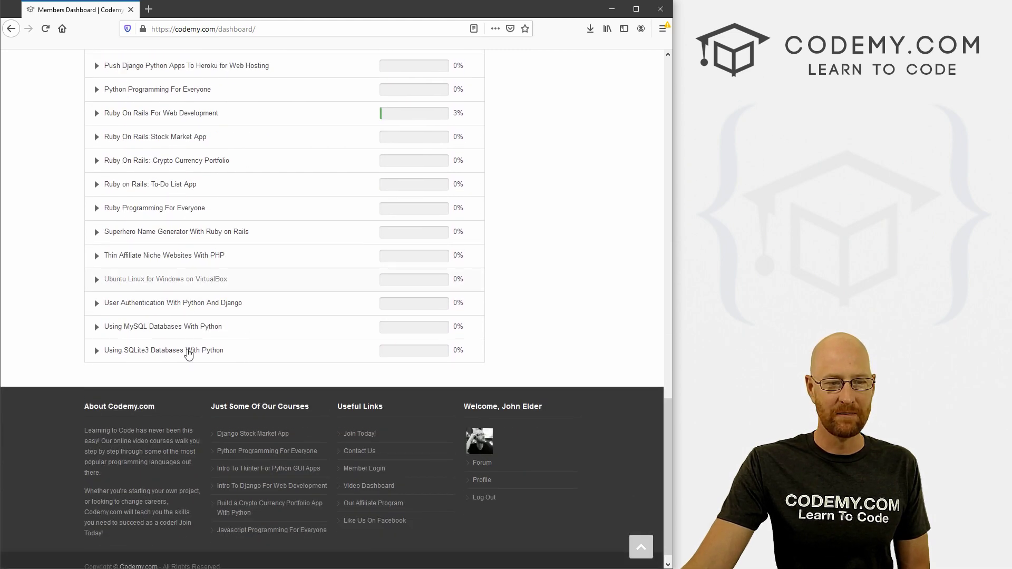
{"action": "scroll", "coordinate": [188, 354], "scroll_direction": "down", "scroll_amount": 1}
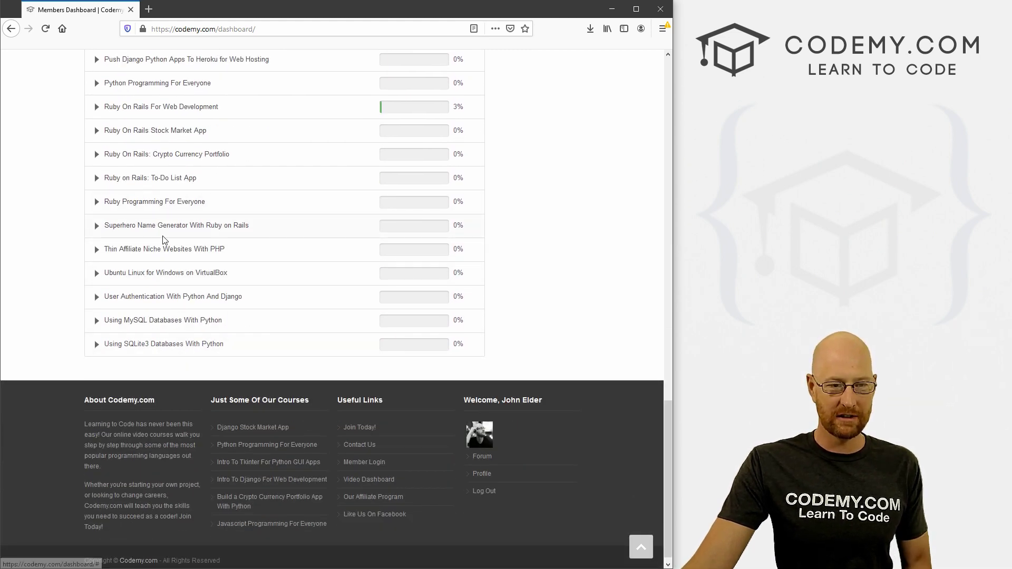
{"action": "scroll", "coordinate": [162, 245], "scroll_direction": "up", "scroll_amount": 5}
{"action": "scroll", "coordinate": [160, 252], "scroll_direction": "up", "scroll_amount": 5}
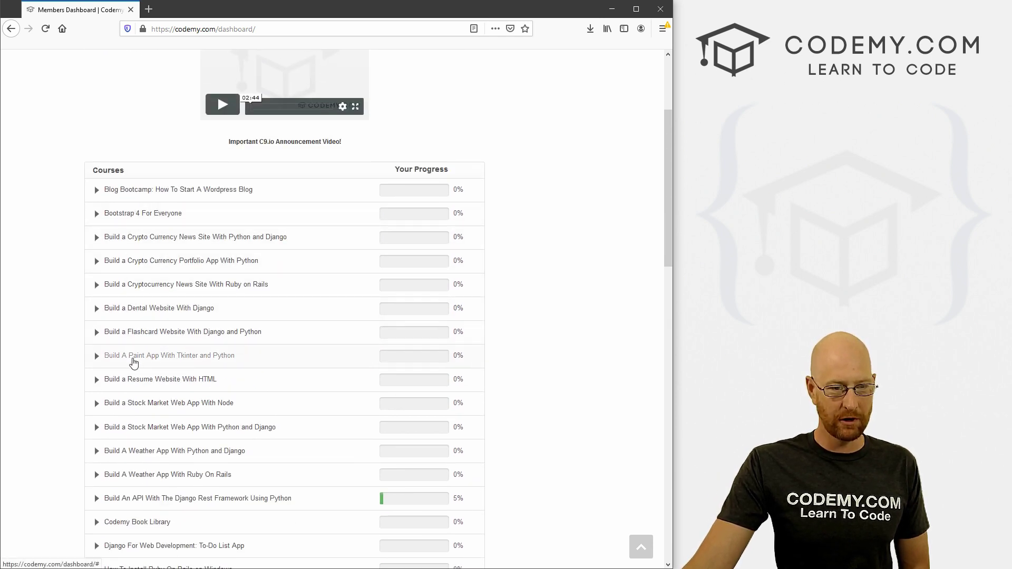
Step: Expand the 'Build A Paint App With Tkinter and Python' row in the Courses list
{"action": "left_click", "coordinate": [158, 357]}
{"action": "scroll", "coordinate": [158, 355], "scroll_direction": "down", "scroll_amount": 2}
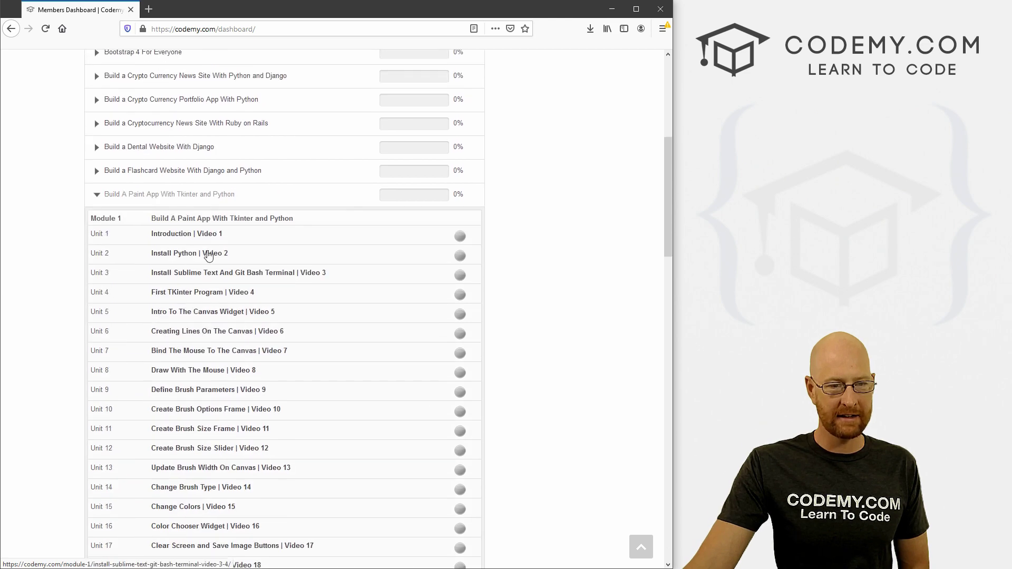
{"action": "scroll", "coordinate": [132, 235], "scroll_direction": "down", "scroll_amount": 3}
{"action": "scroll", "coordinate": [210, 327], "scroll_direction": "up", "scroll_amount": 3}
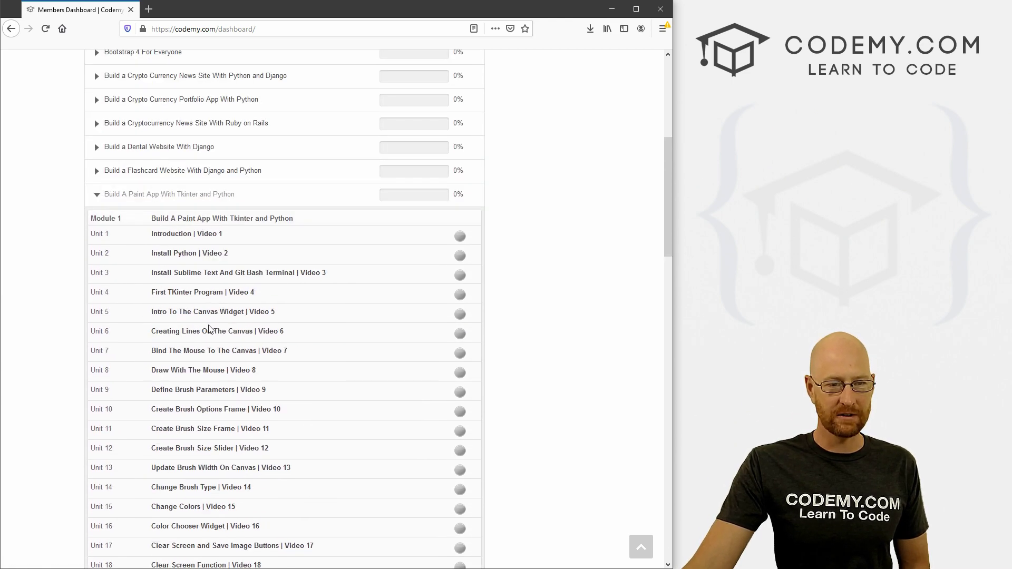
Step: Advance from Unit 1 to the Install Sublime Text lesson, mark it completed, and return to the dashboard
{"action": "left_click", "coordinate": [188, 234]}
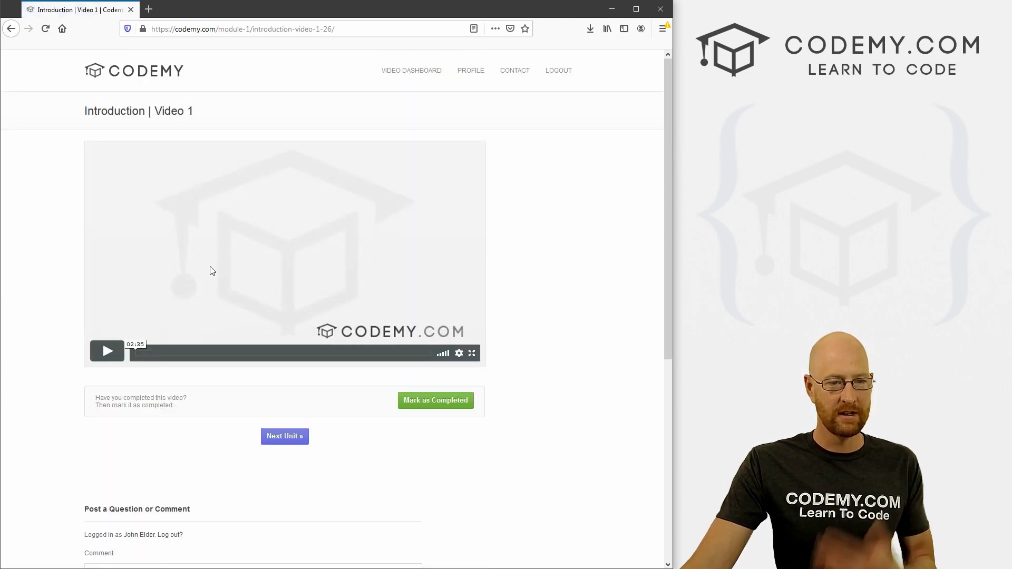
{"action": "left_click", "coordinate": [285, 435]}
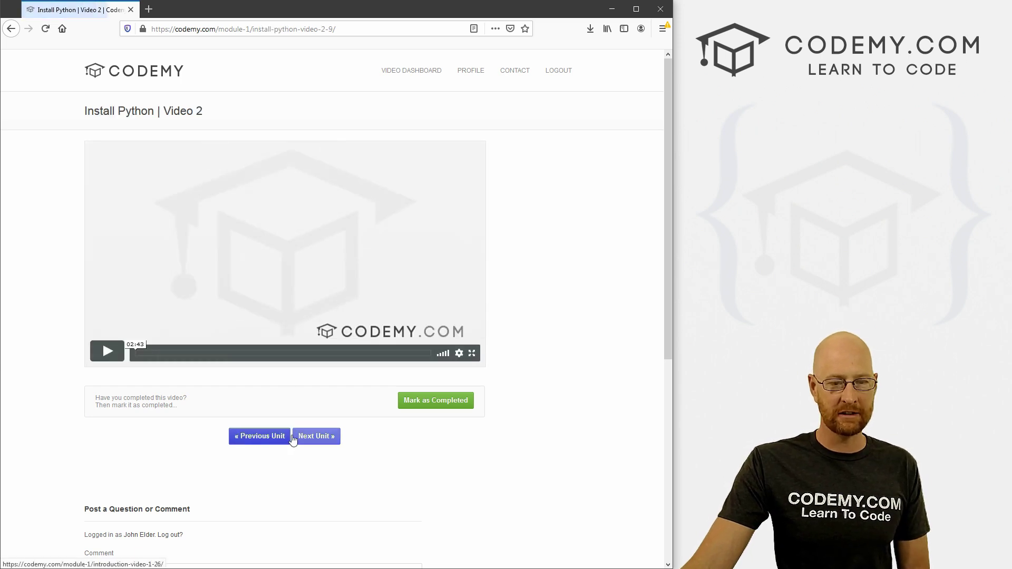
{"action": "left_click", "coordinate": [319, 437]}
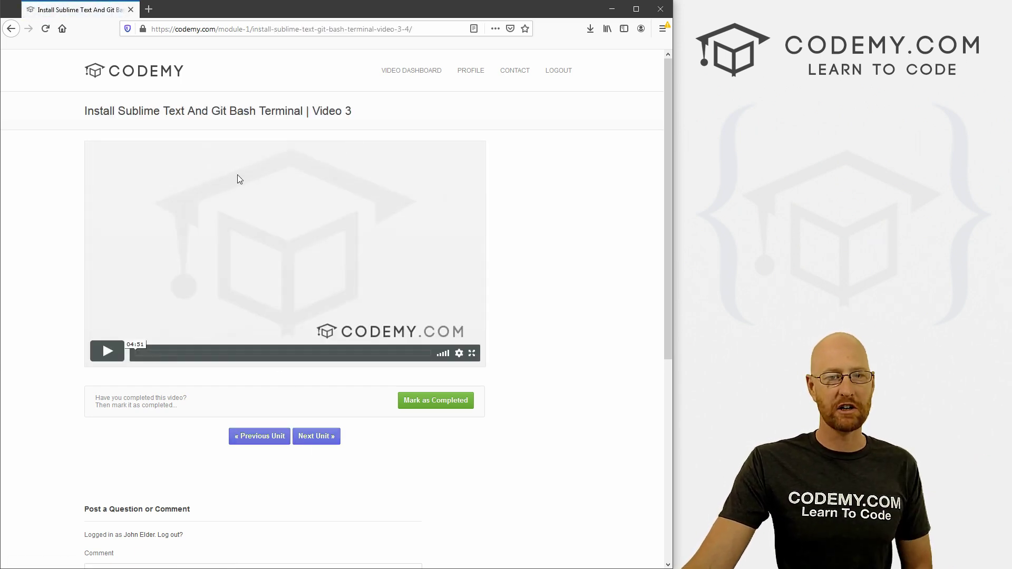
{"action": "left_click", "coordinate": [464, 406]}
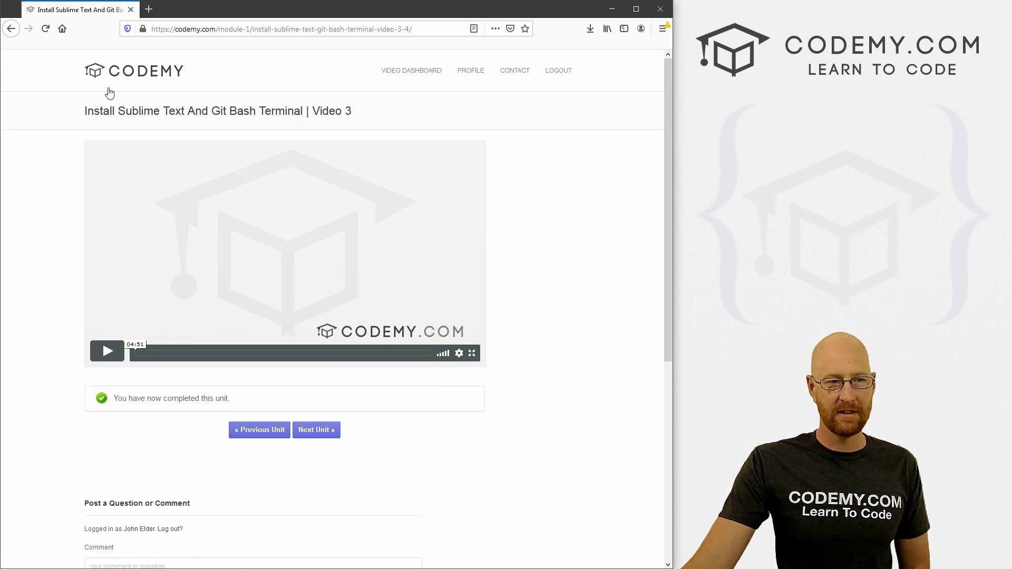
{"action": "left_click", "coordinate": [403, 72]}
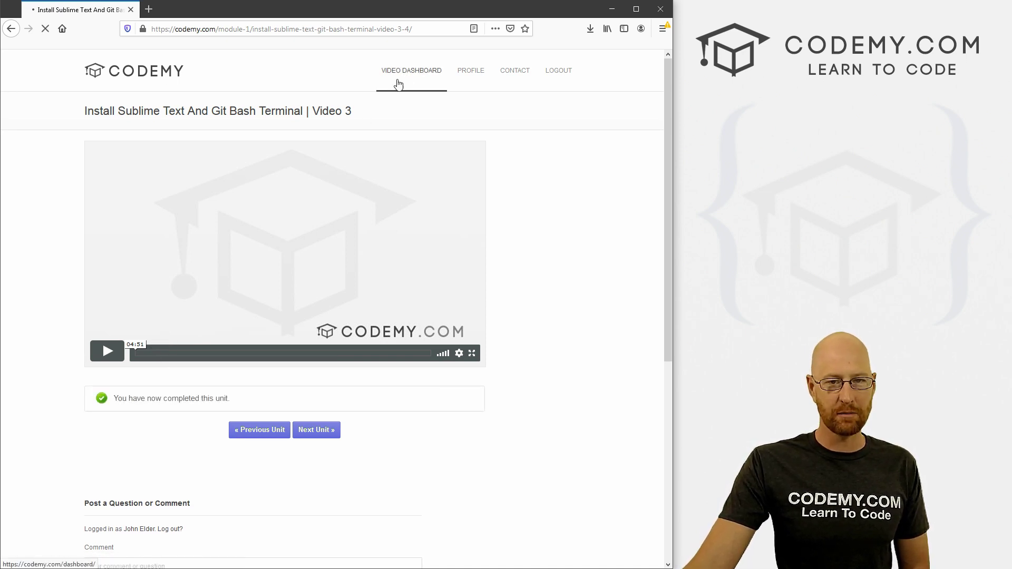
{"action": "scroll", "coordinate": [262, 269], "scroll_direction": "down", "scroll_amount": 3}
{"action": "scroll", "coordinate": [159, 317], "scroll_direction": "down", "scroll_amount": 1}
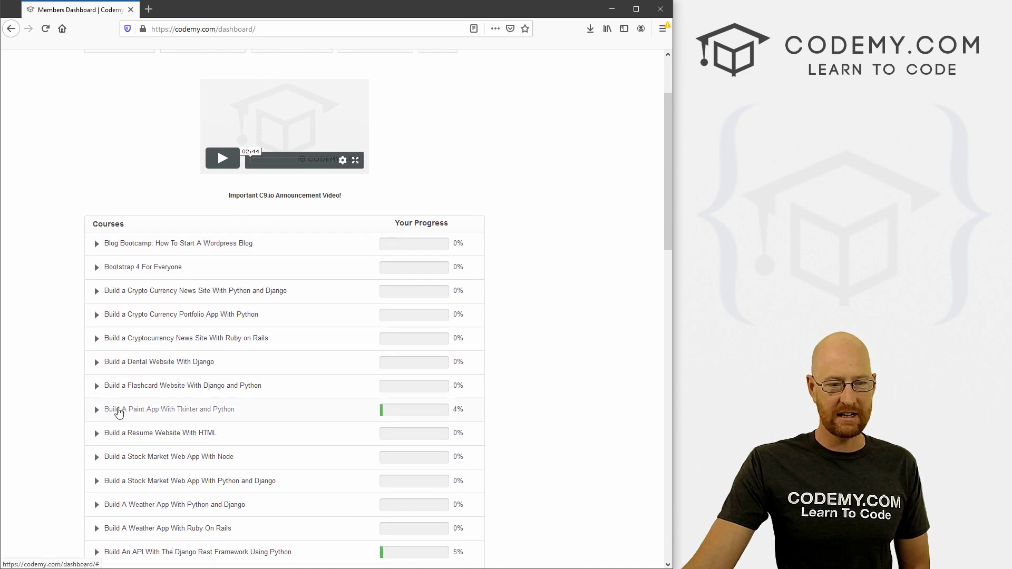
Step: Expand the 'Build A Paint App With Tkinter and Python' course row to show its units
{"action": "left_click", "coordinate": [119, 409]}
{"action": "scroll", "coordinate": [371, 411], "scroll_direction": "down", "scroll_amount": 2}
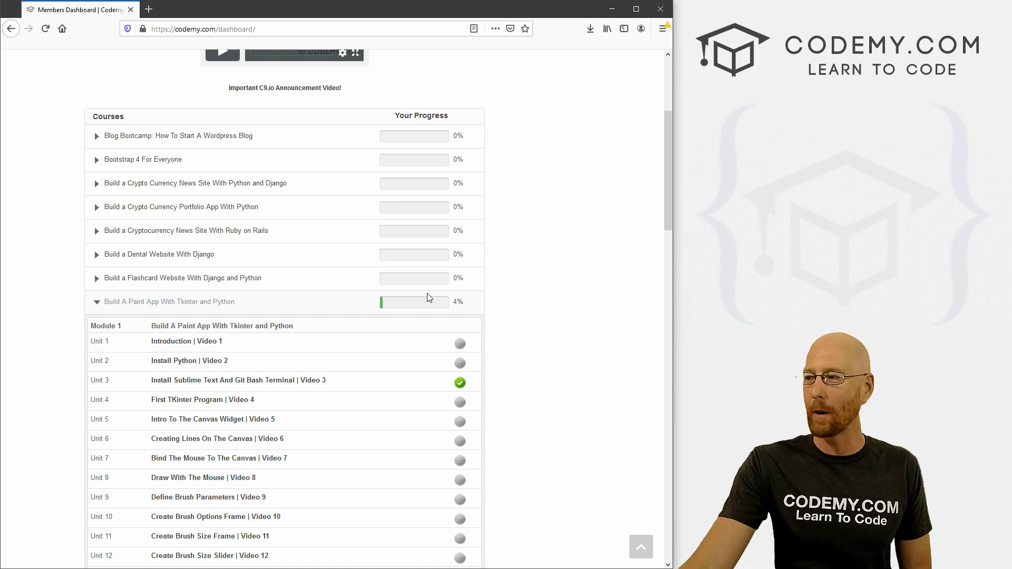
{"action": "scroll", "coordinate": [395, 262], "scroll_direction": "up", "scroll_amount": 5}
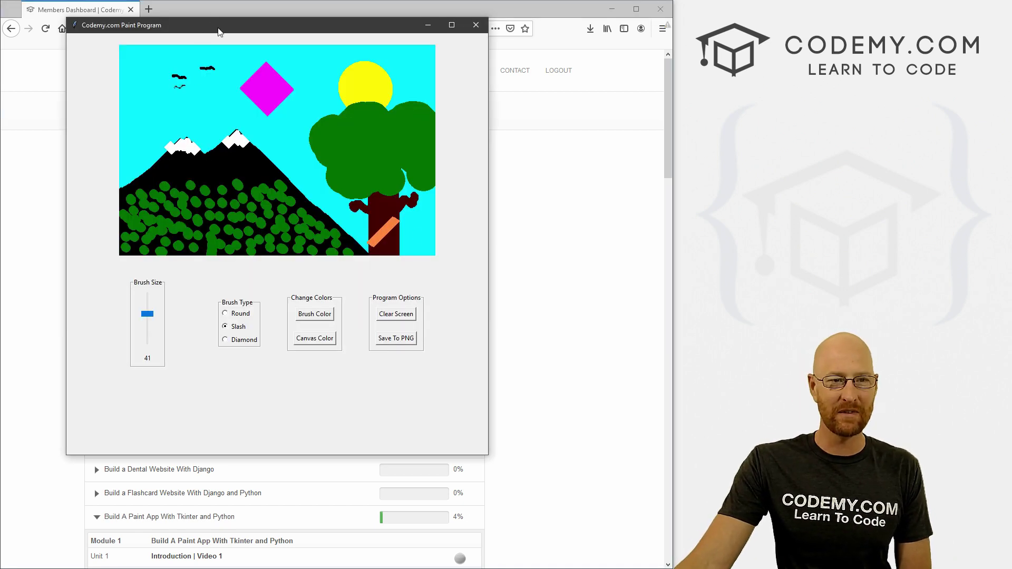
Step: Save the landscape as mountain2.png and dismiss the Image Saved confirmation
{"action": "left_click_drag", "start_coordinate": [219, 31], "coordinate": [195, 73]}
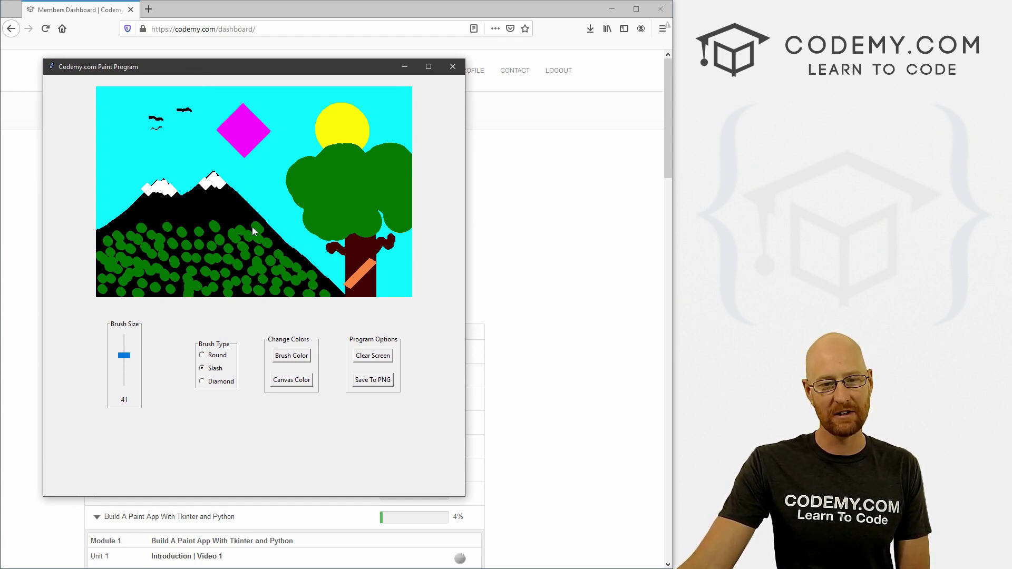
{"action": "left_click", "coordinate": [373, 380]}
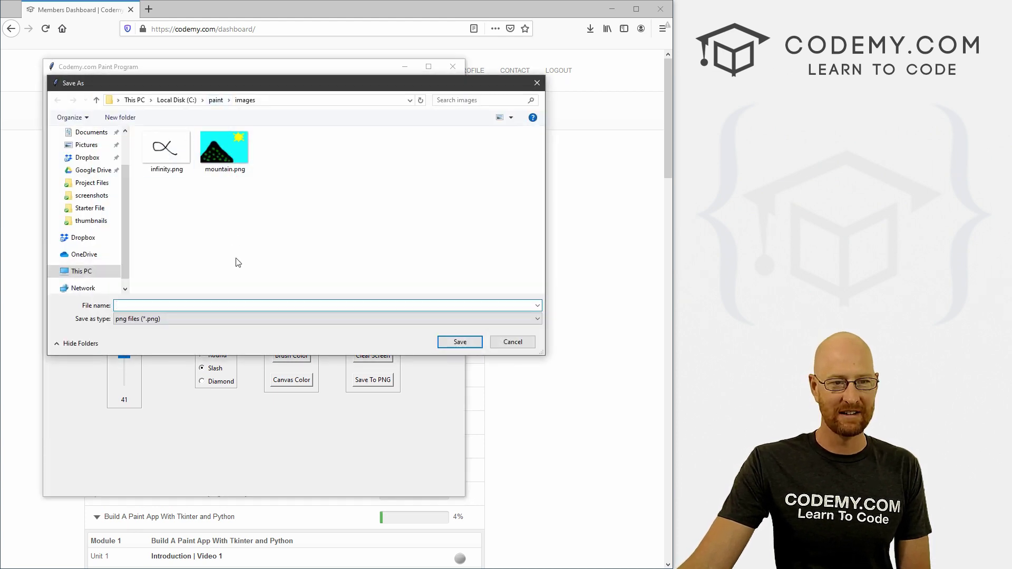
{"action": "left_click", "coordinate": [247, 306]}
{"action": "type", "text": "moun"}
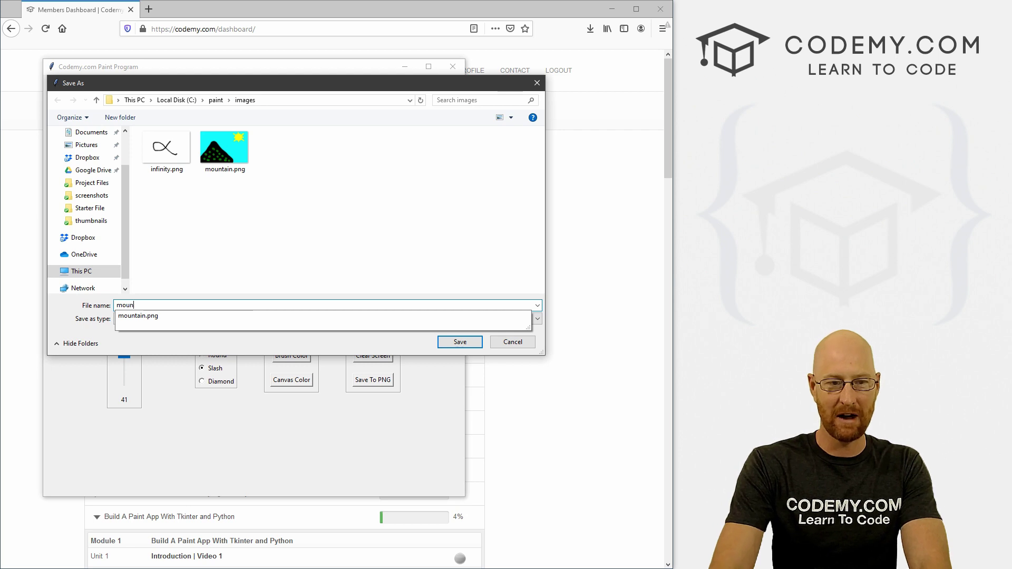
{"action": "type", "text": "tain2"}
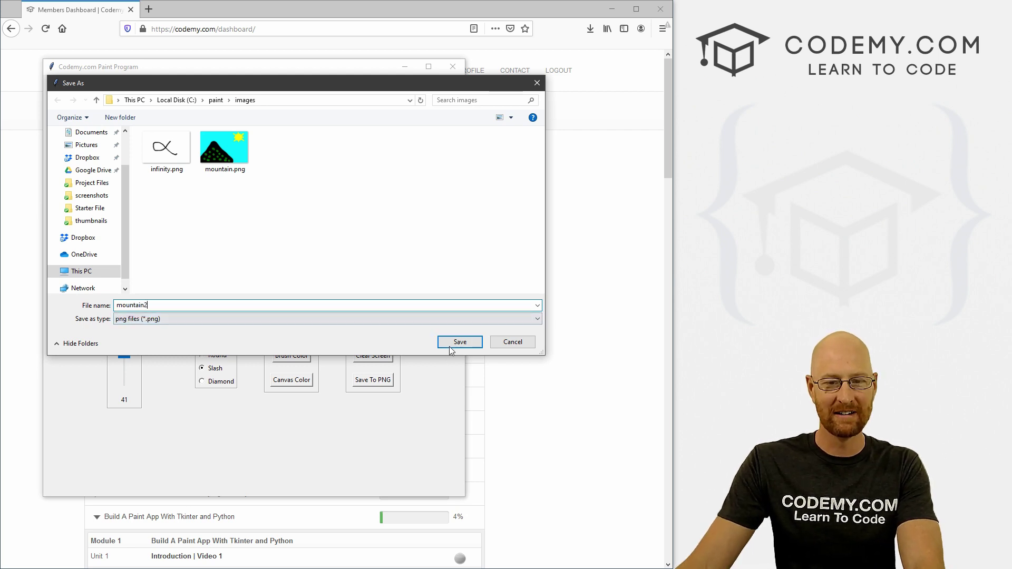
{"action": "left_click", "coordinate": [460, 342]}
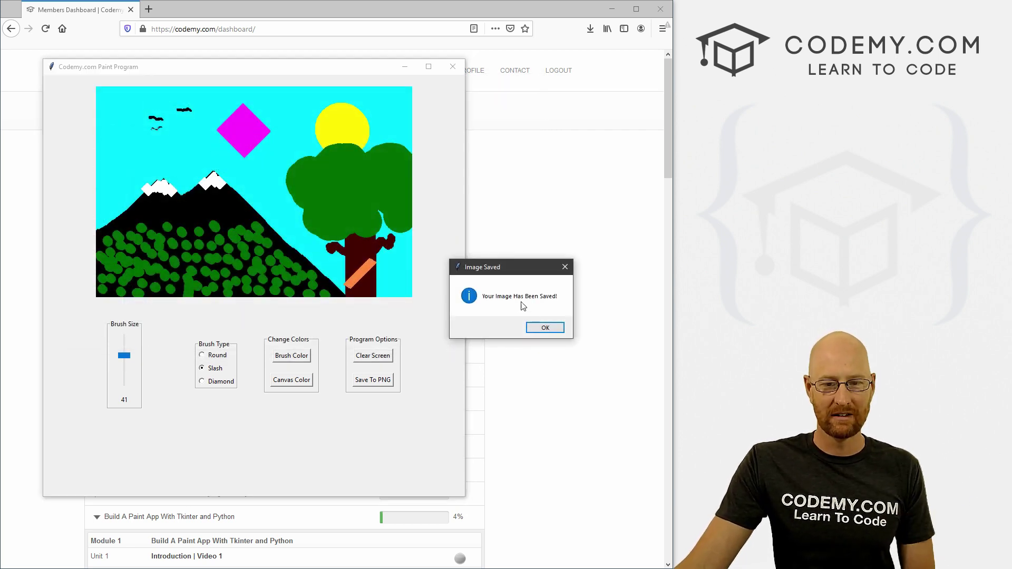
{"action": "left_click_drag", "start_coordinate": [503, 267], "coordinate": [261, 238]}
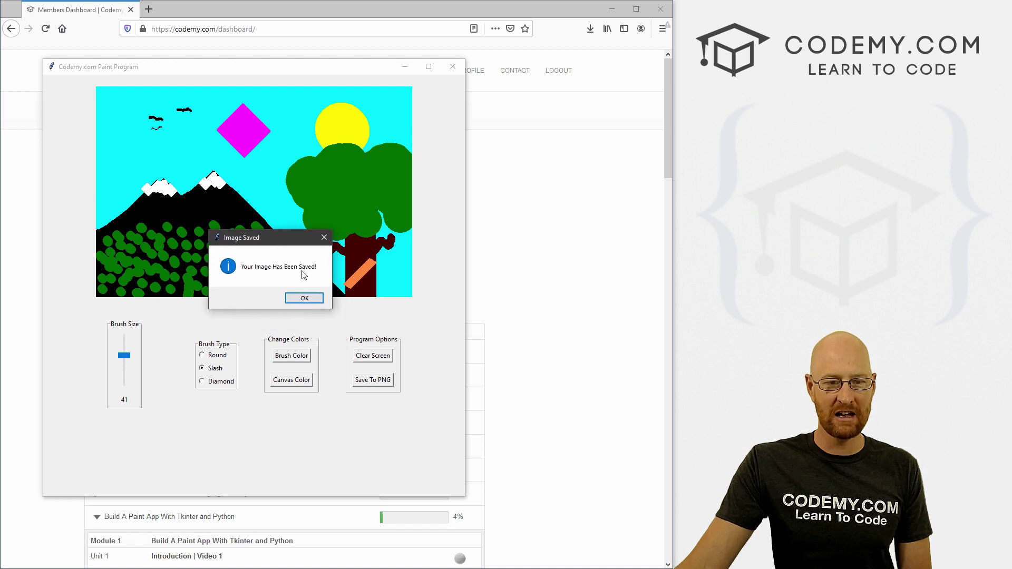
{"action": "left_click", "coordinate": [303, 299]}
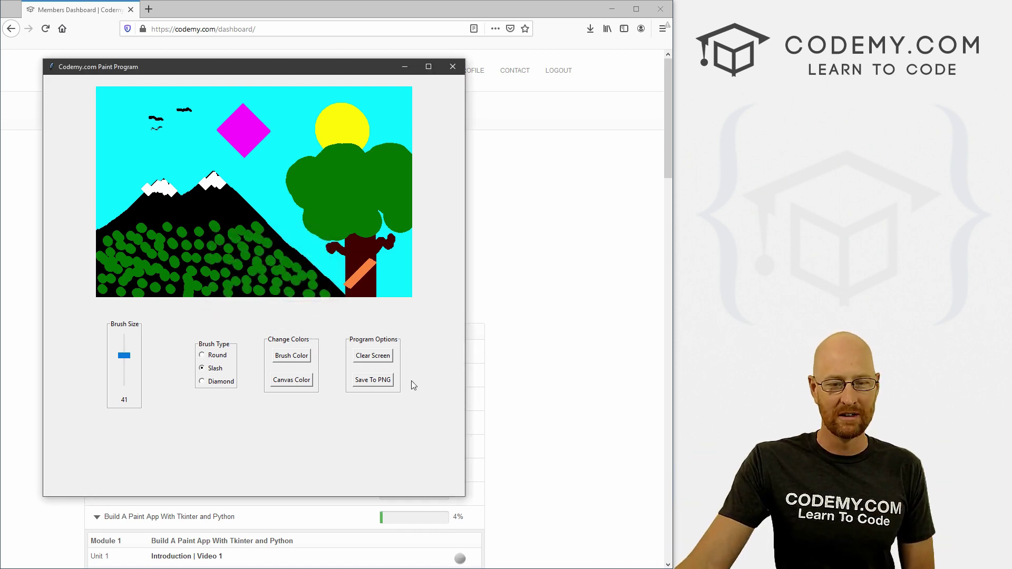
Step: Clear the landscape from the canvas and set the canvas colour to basic green
{"action": "left_click", "coordinate": [379, 355]}
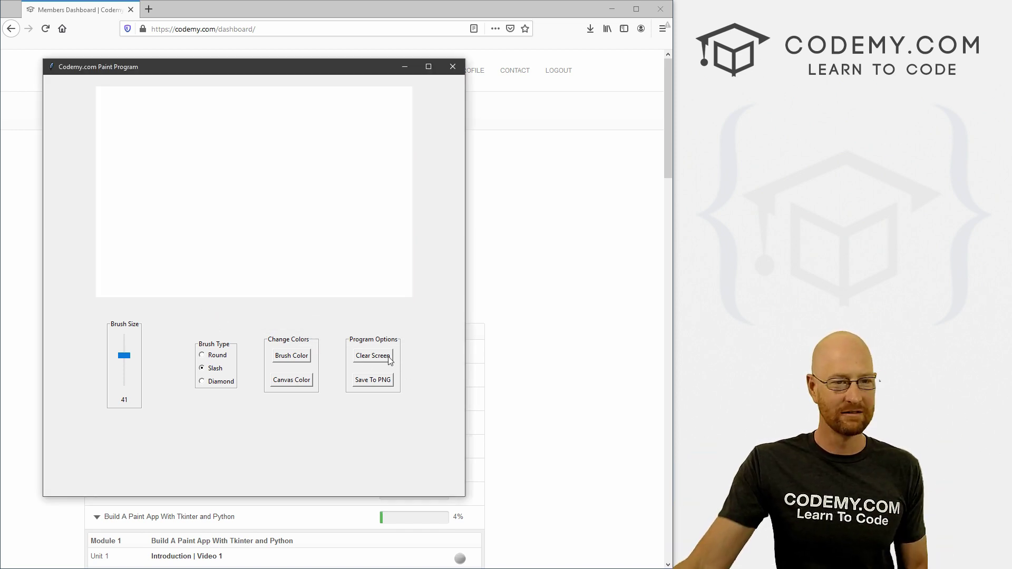
{"action": "left_click", "coordinate": [292, 380]}
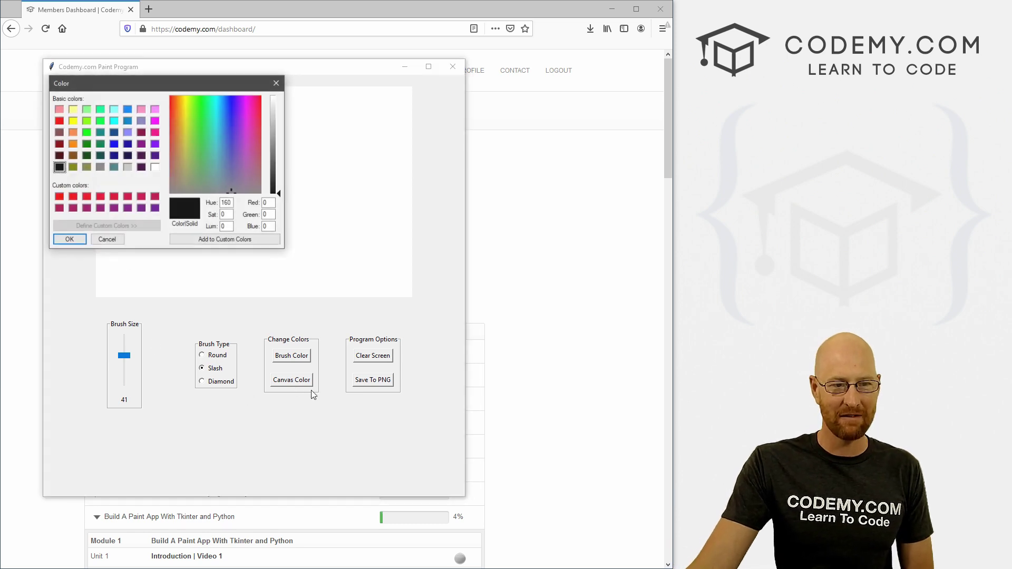
{"action": "left_click", "coordinate": [85, 144]}
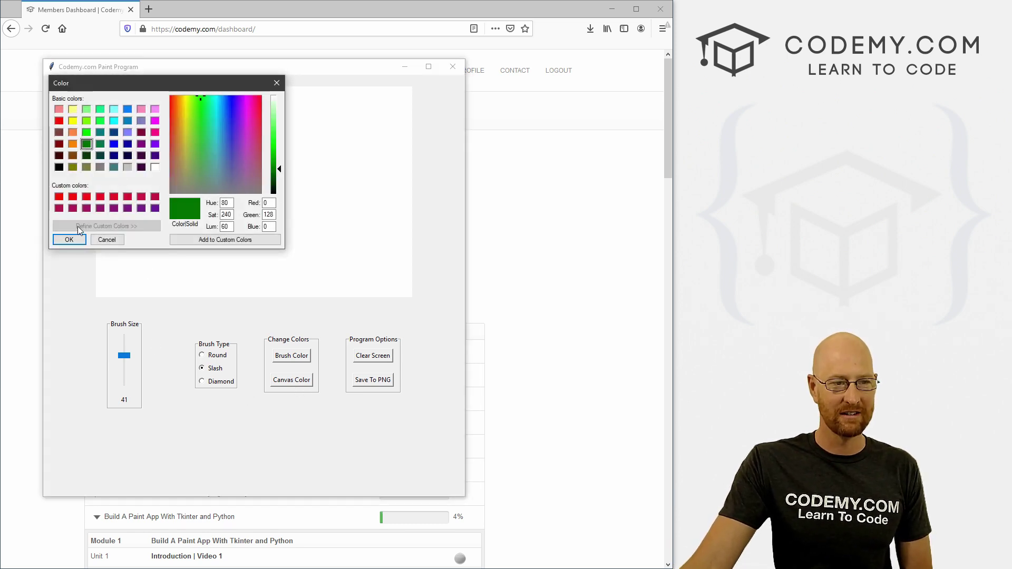
{"action": "left_click", "coordinate": [69, 239]}
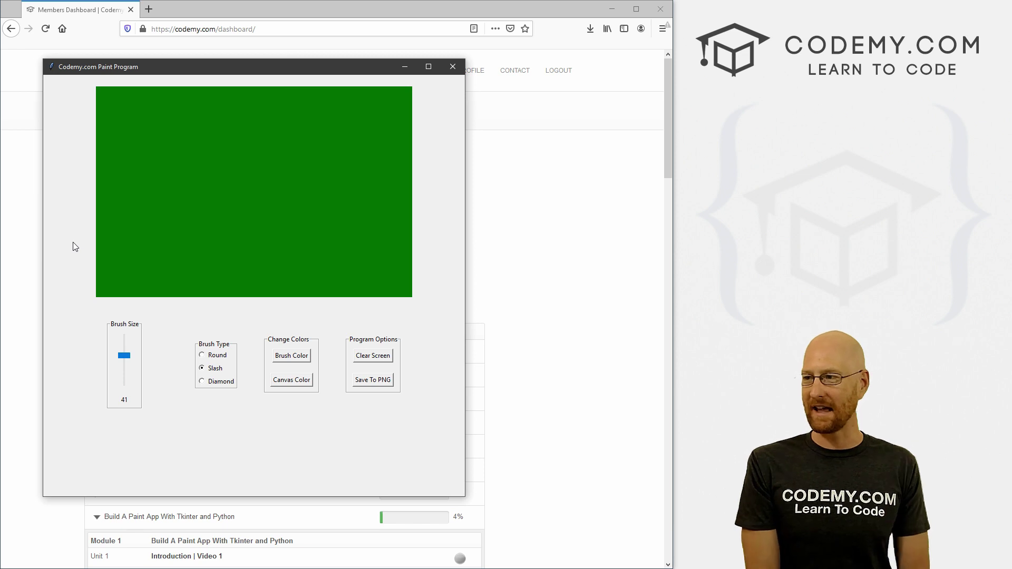